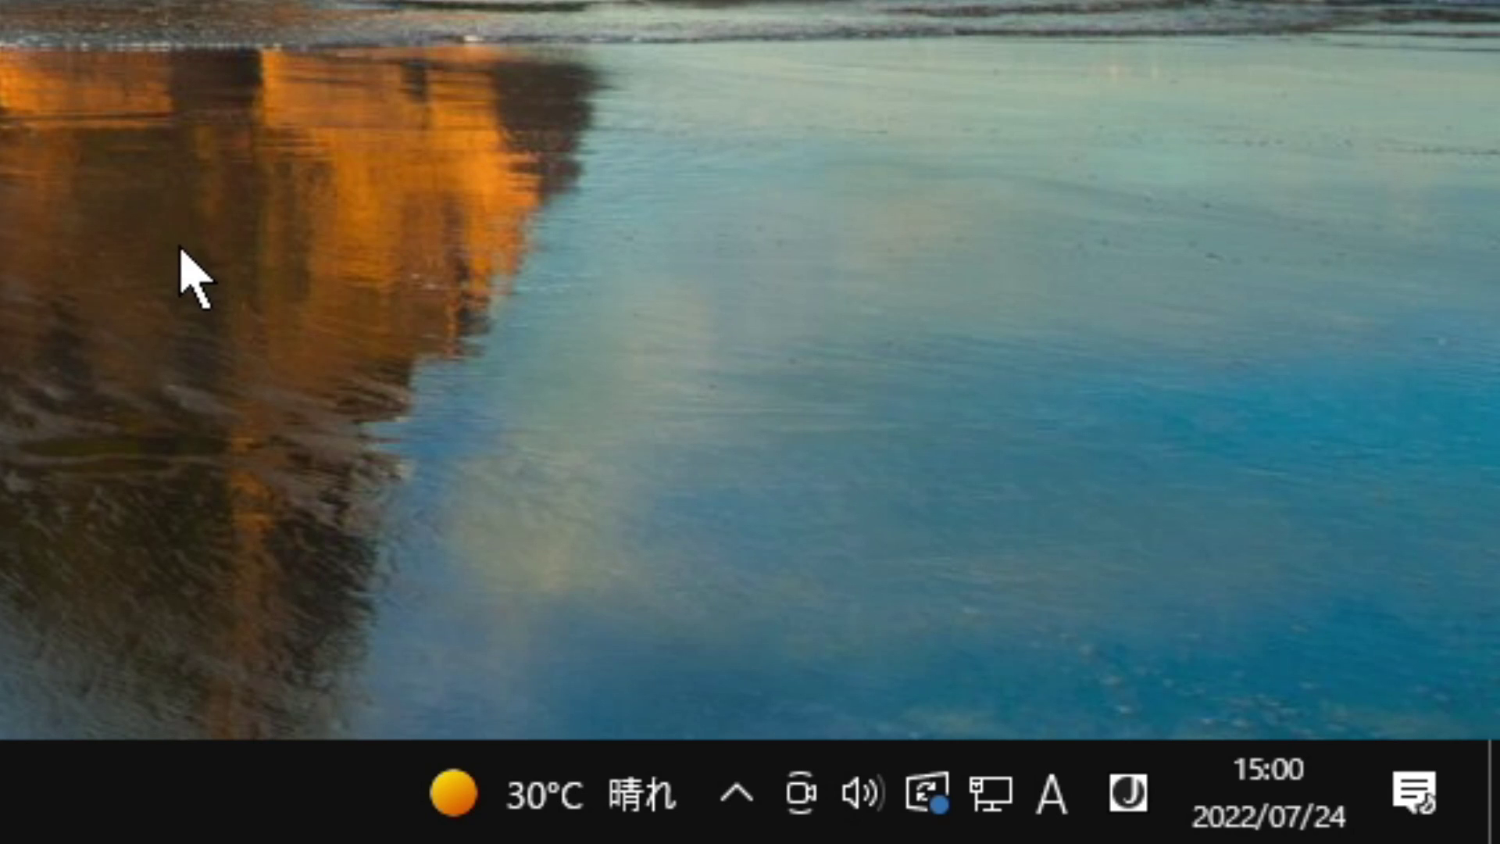
Step: Open the Windows sound recording devices and make the マイク device 3- UAB-80 the default
{"action": "right_click", "coordinate": [877, 782]}
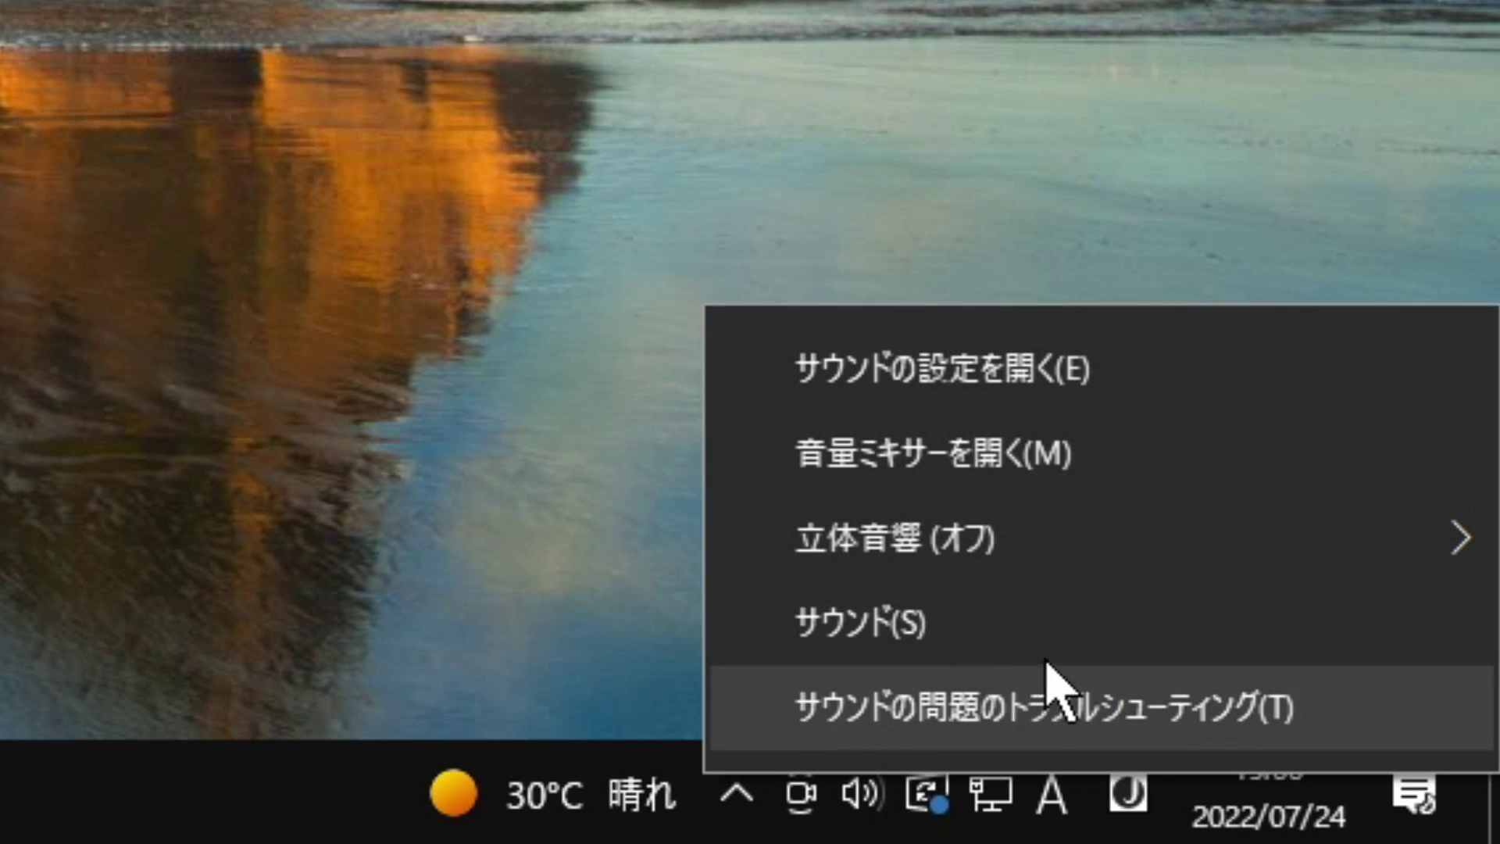
{"action": "left_click", "coordinate": [1063, 634]}
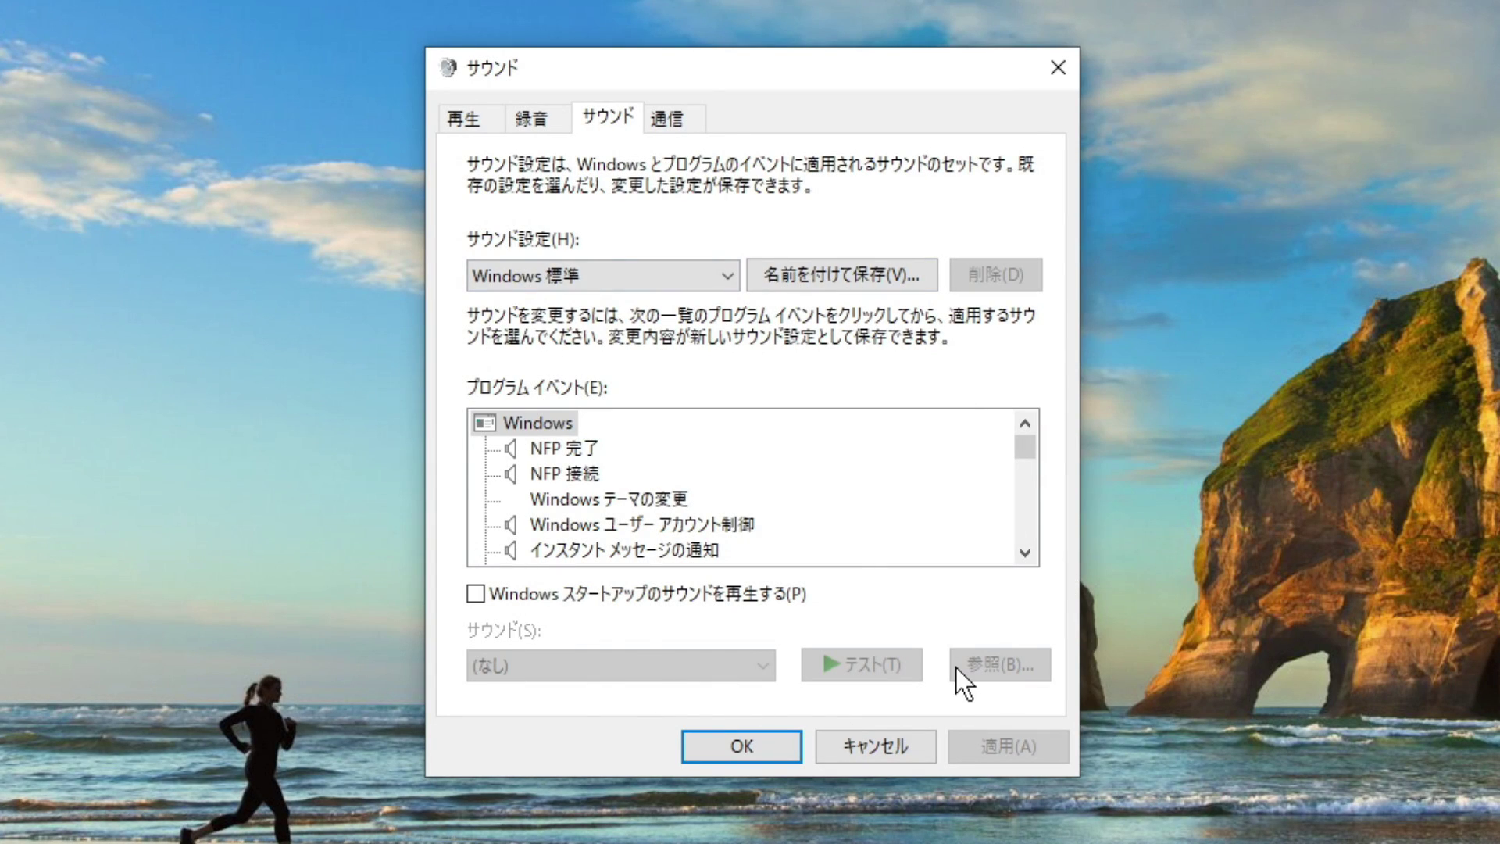
{"action": "left_click", "coordinate": [559, 115]}
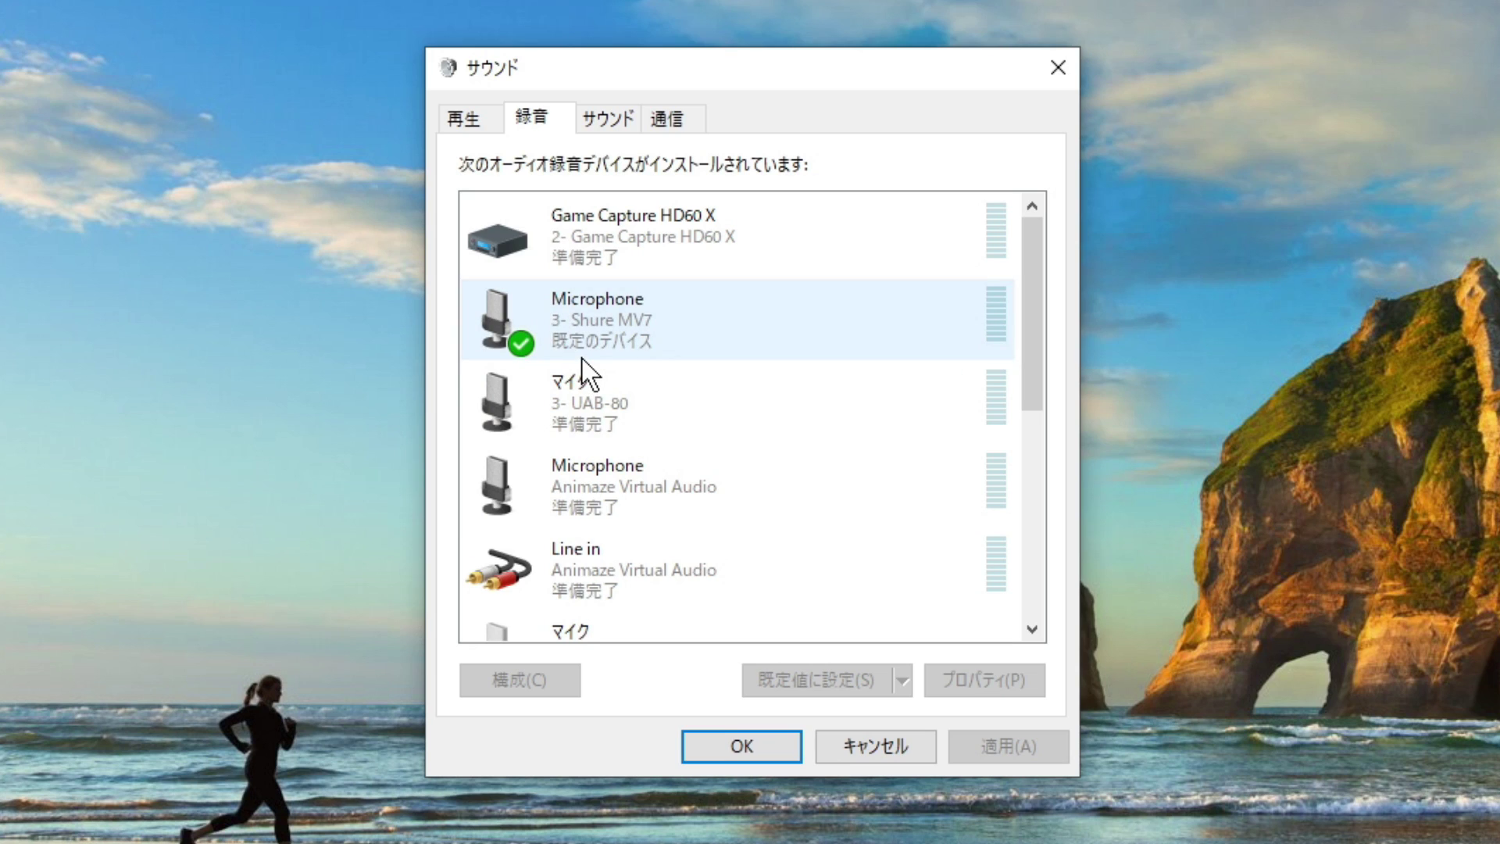
{"action": "left_click", "coordinate": [647, 391]}
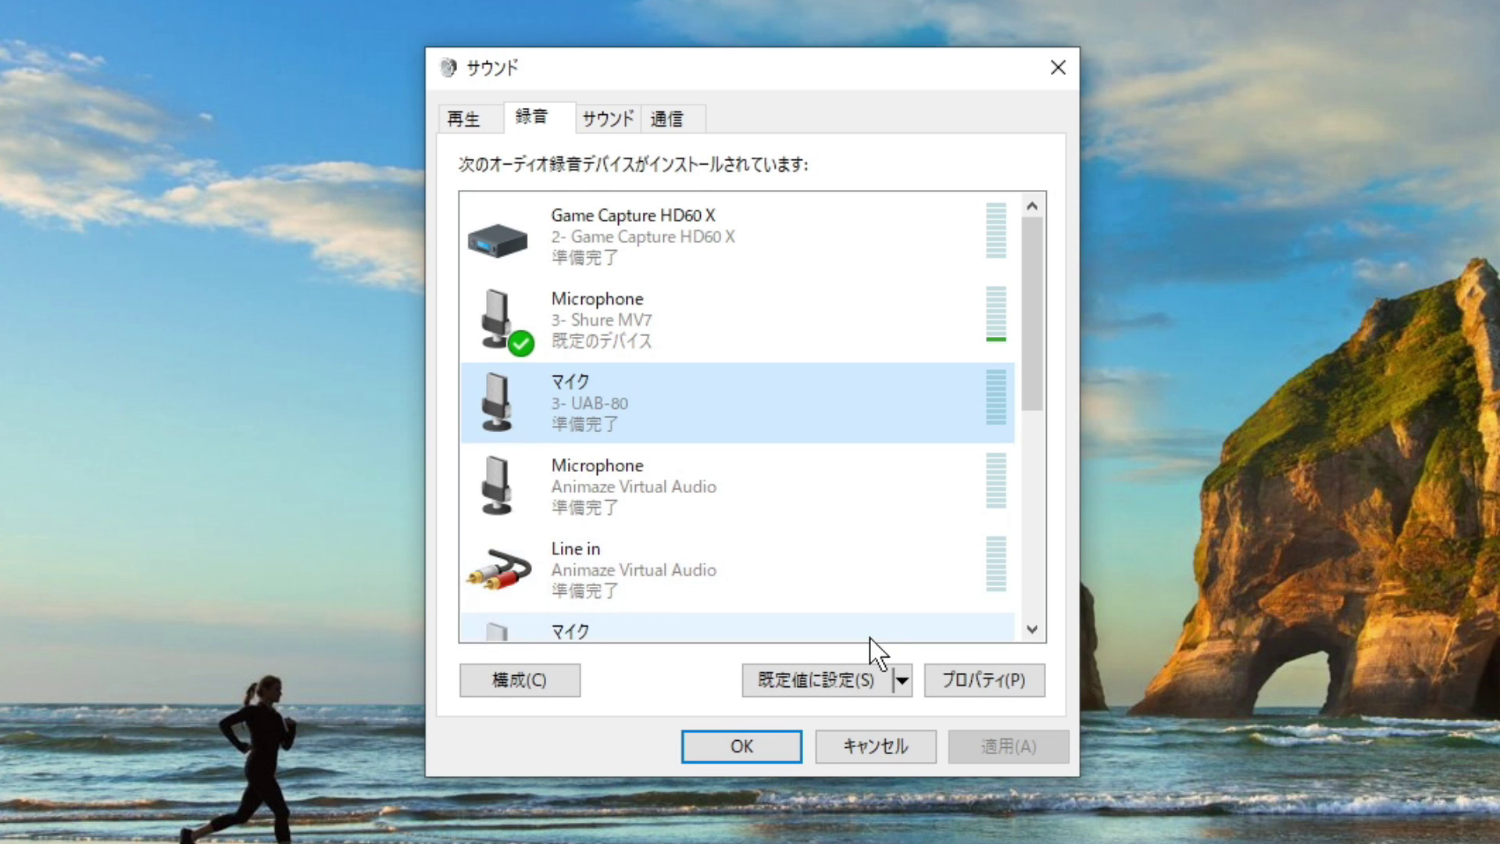
{"action": "left_click", "coordinate": [849, 681]}
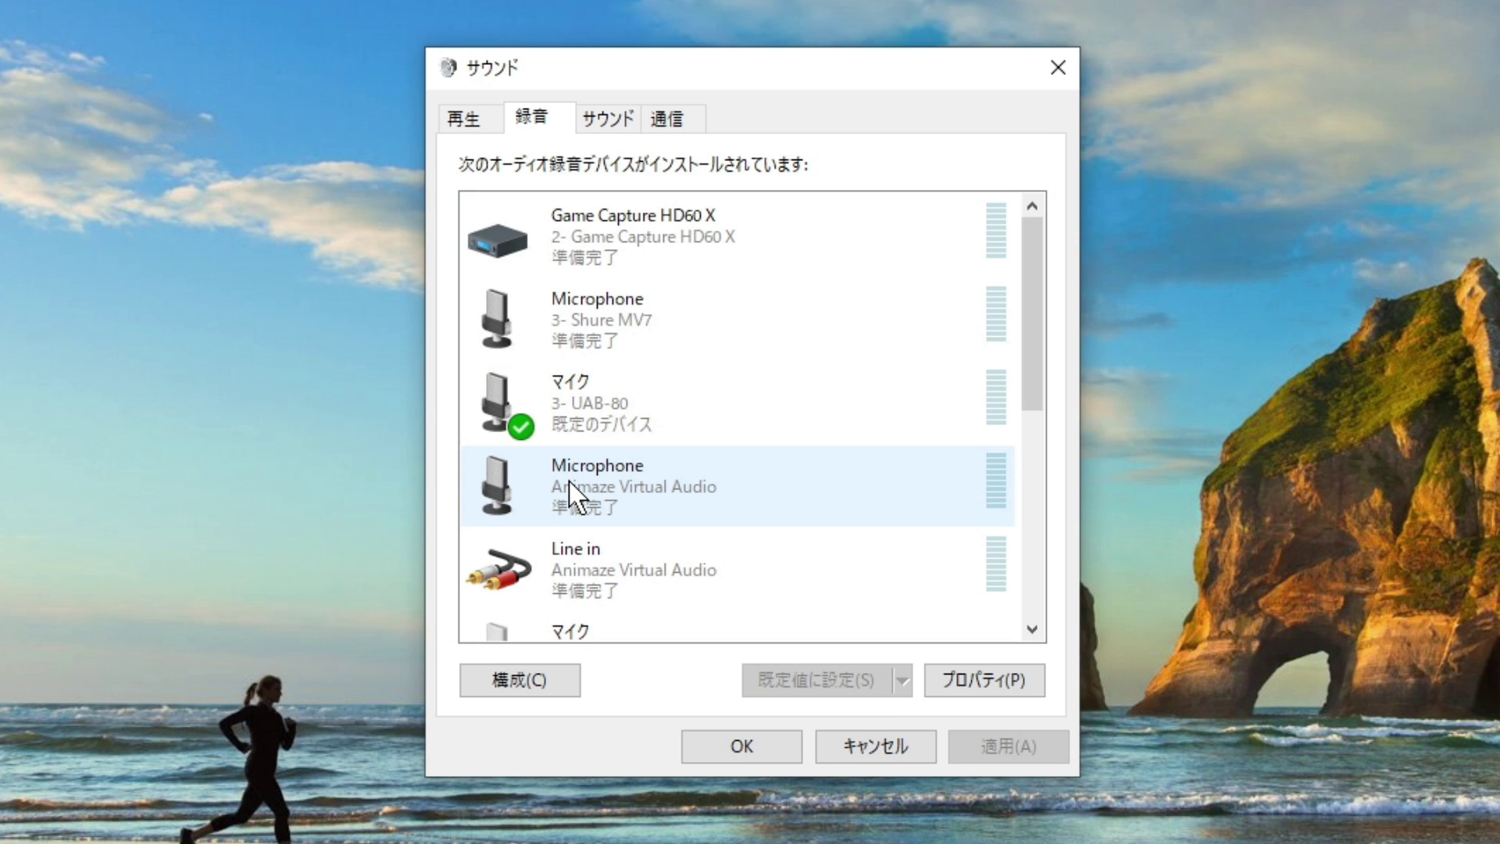
Step: Set the 3- UAB-80 microphone's input level to 100 in its properties and save the Windows sound settings
{"action": "left_click", "coordinate": [585, 402]}
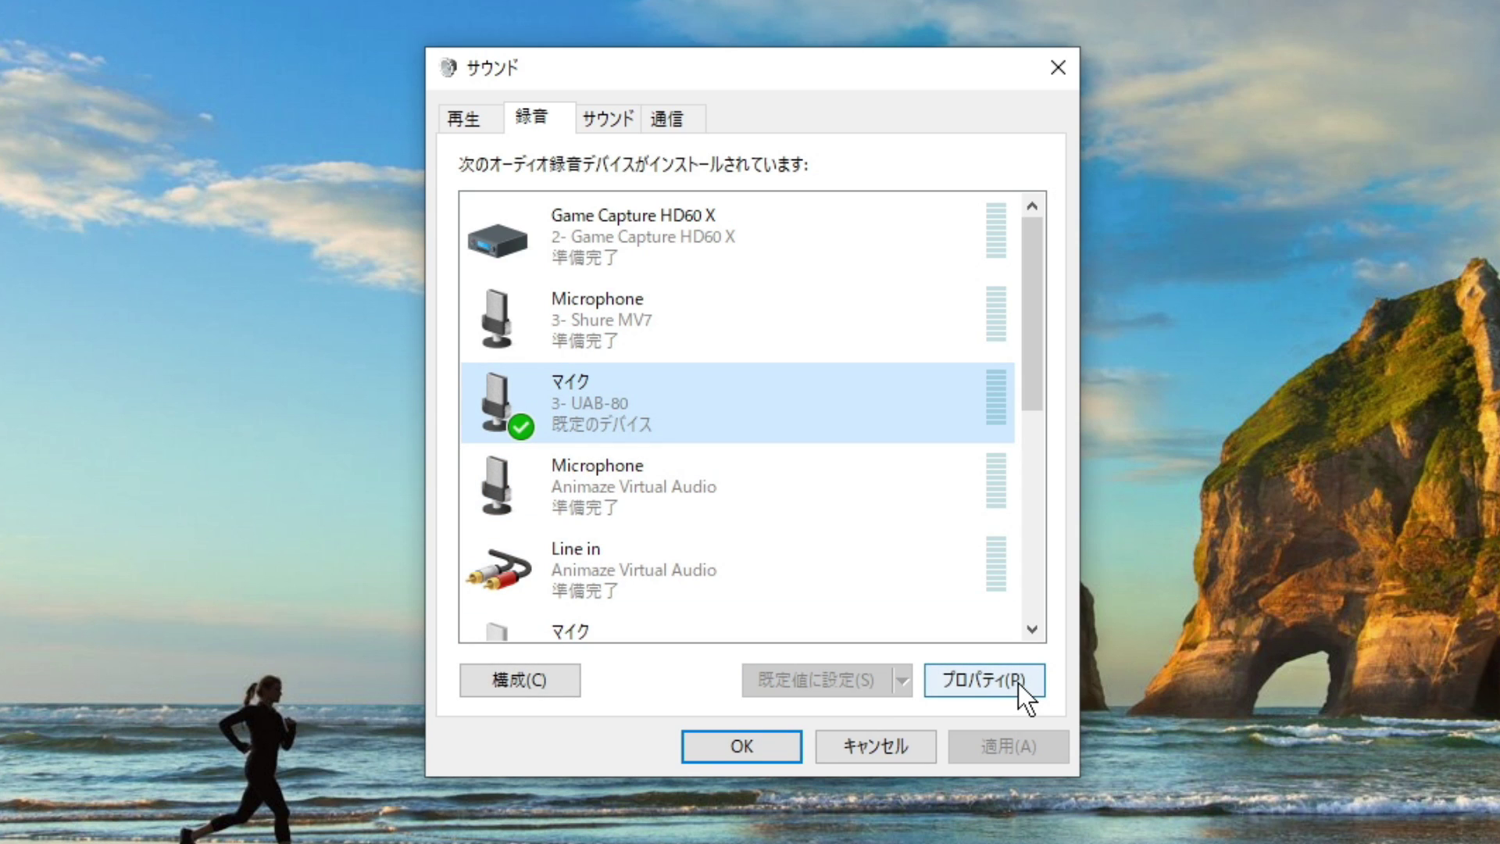
{"action": "left_click", "coordinate": [1019, 682]}
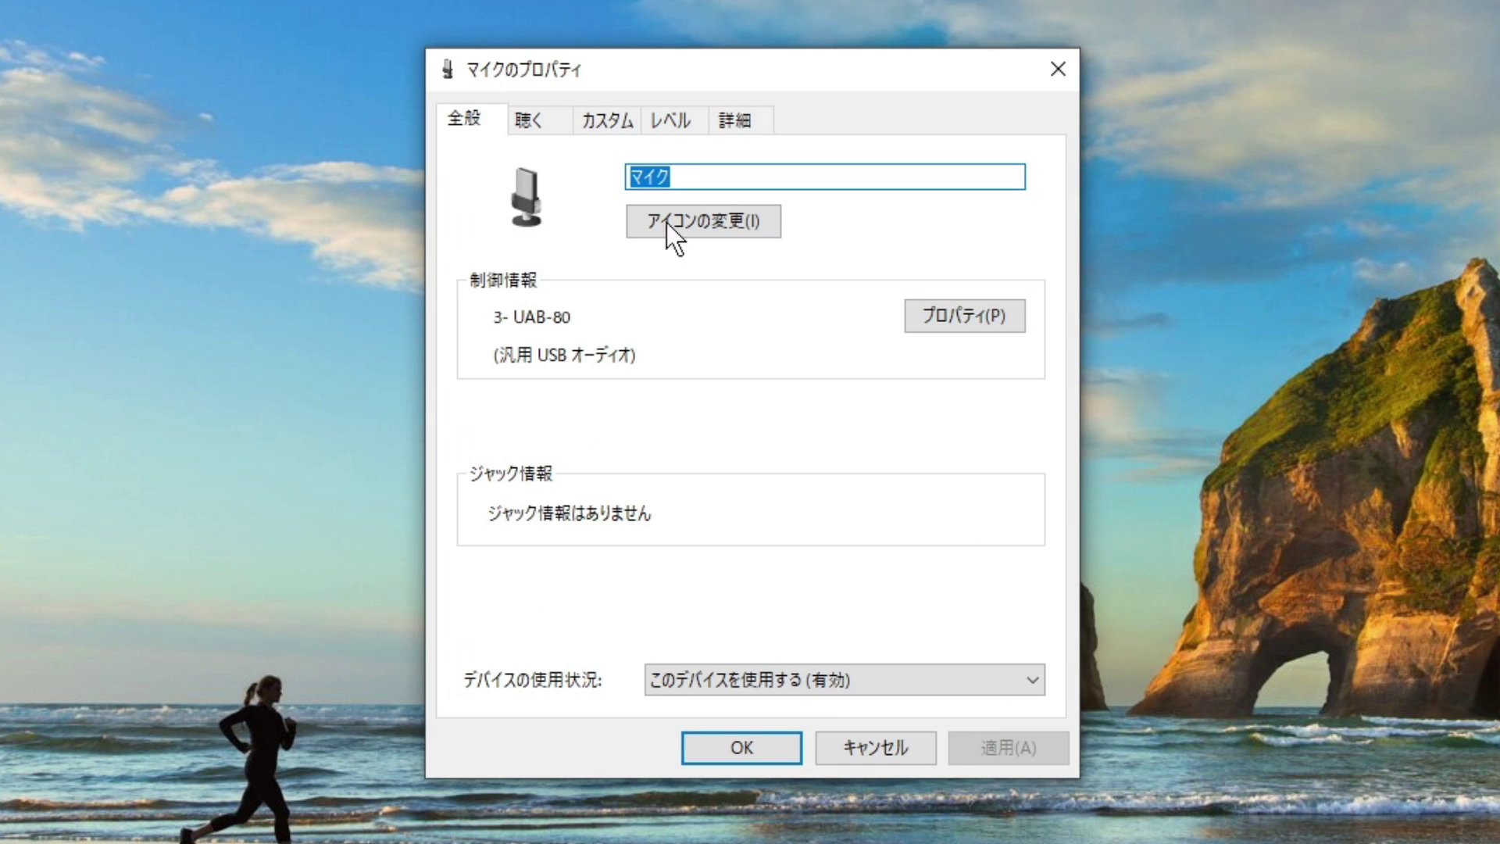
{"action": "left_click", "coordinate": [700, 124]}
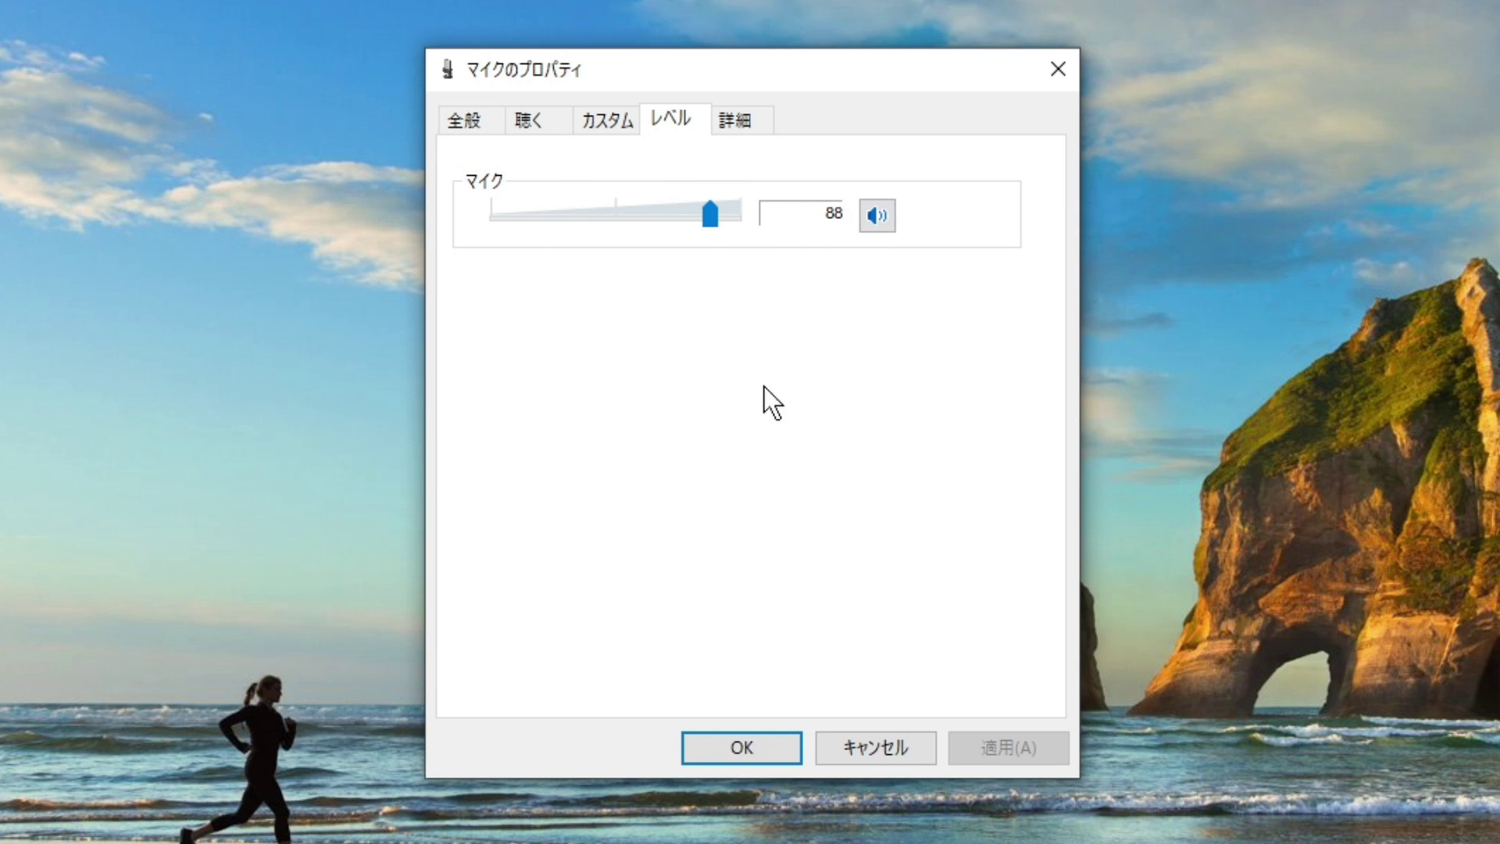
{"action": "left_click_drag", "start_coordinate": [717, 220], "coordinate": [759, 221]}
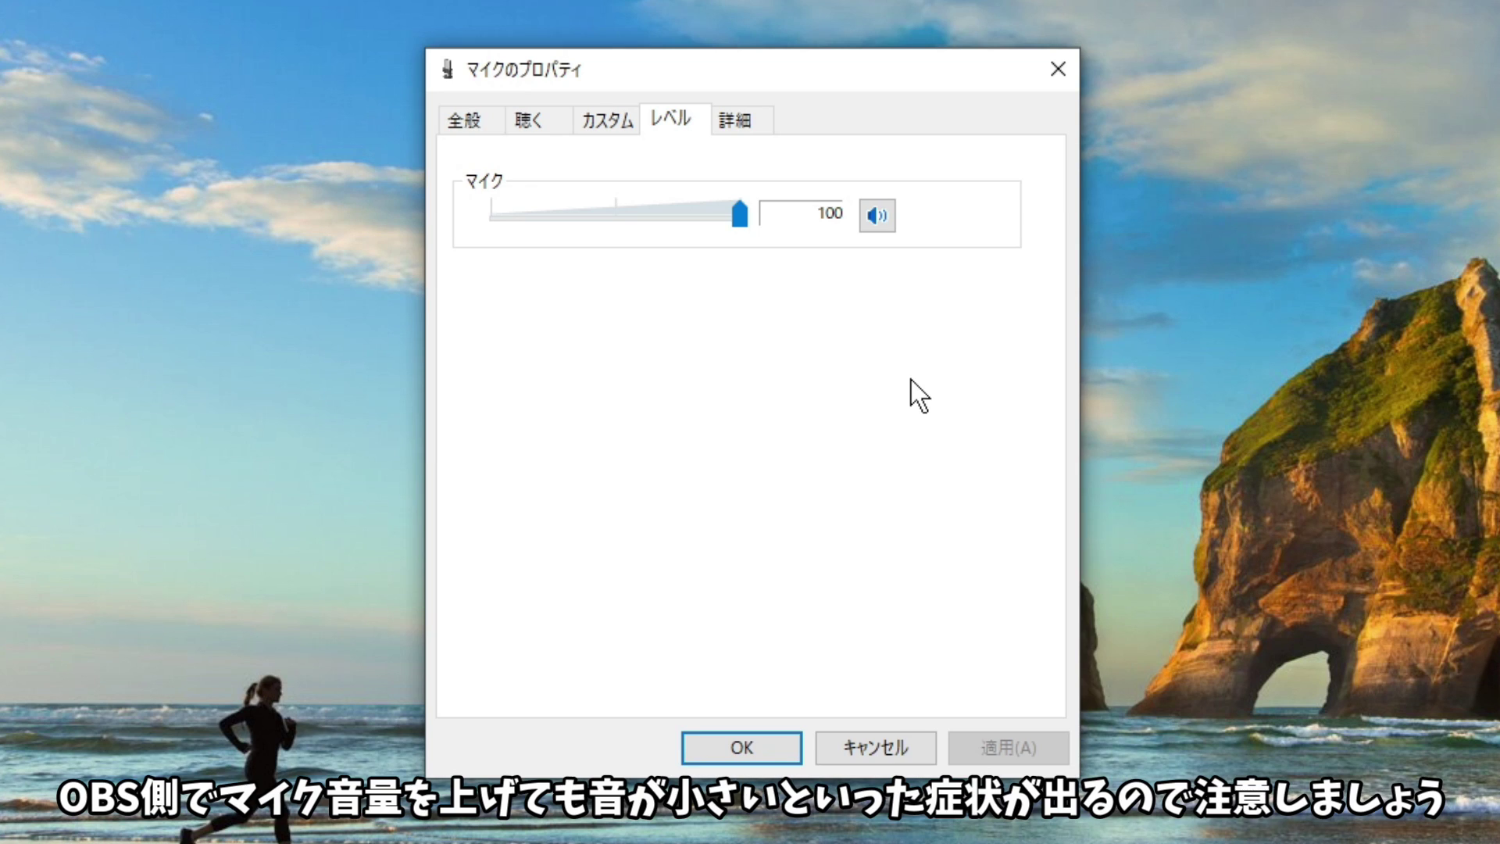
{"action": "left_click", "coordinate": [780, 749]}
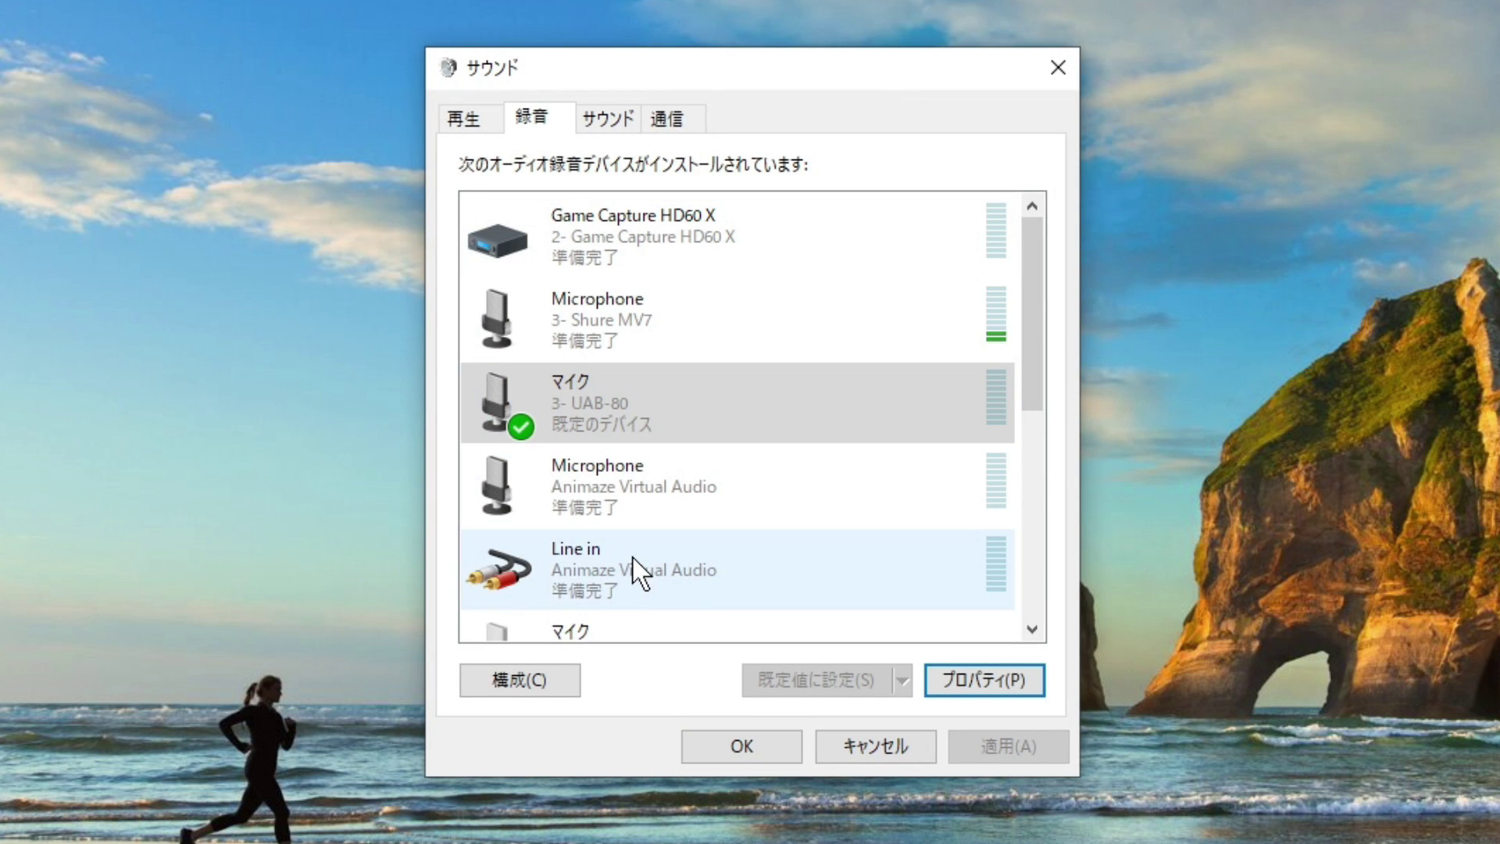
{"action": "left_click", "coordinate": [781, 748]}
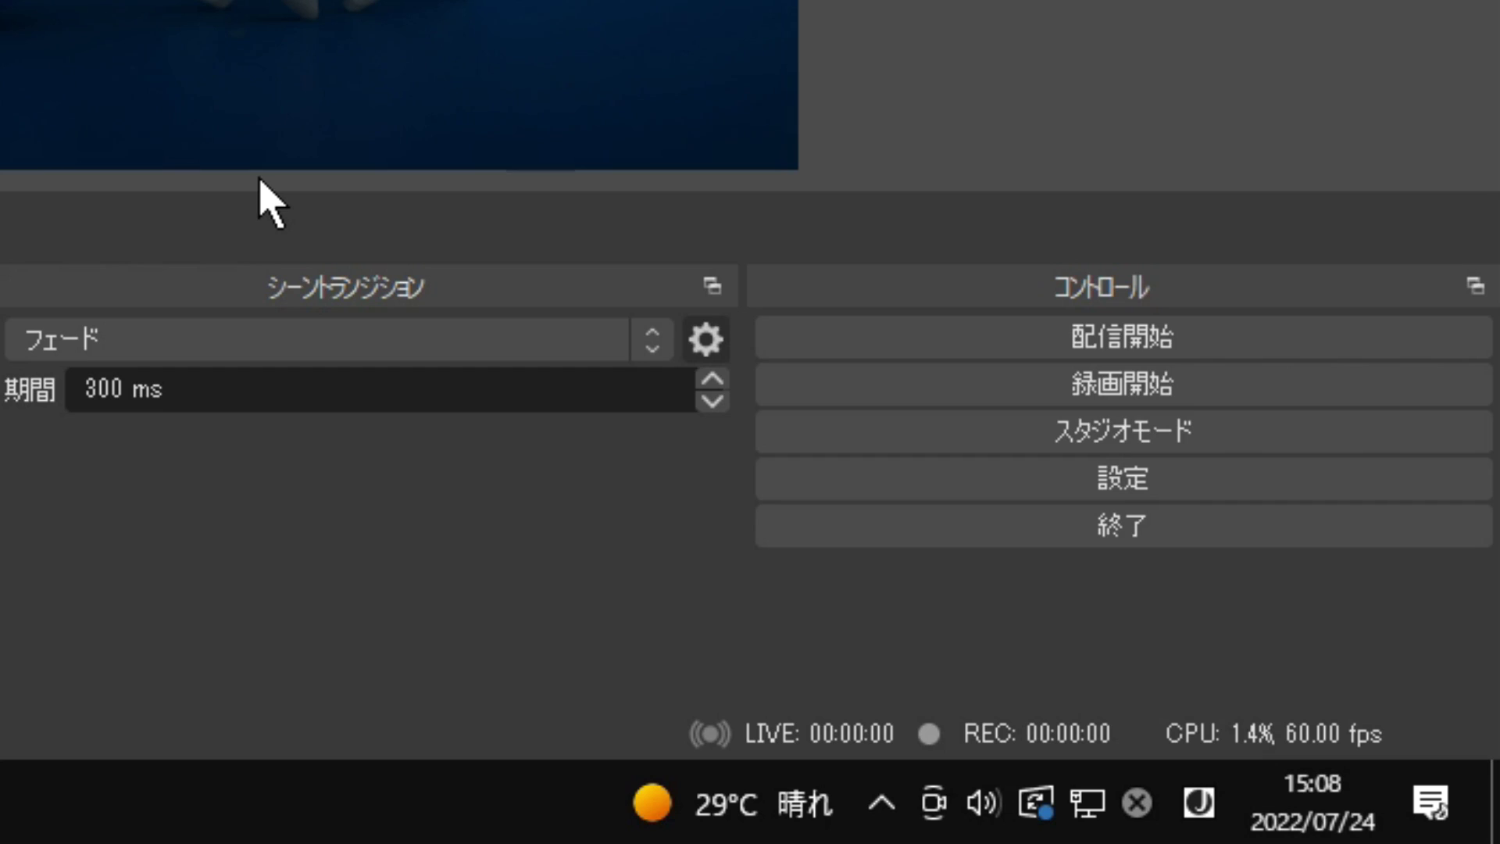
Step: In the OBS Studio audio settings, set マイク音声 to マイク (3- UAB-80) and save the settings
{"action": "left_click", "coordinate": [1238, 477]}
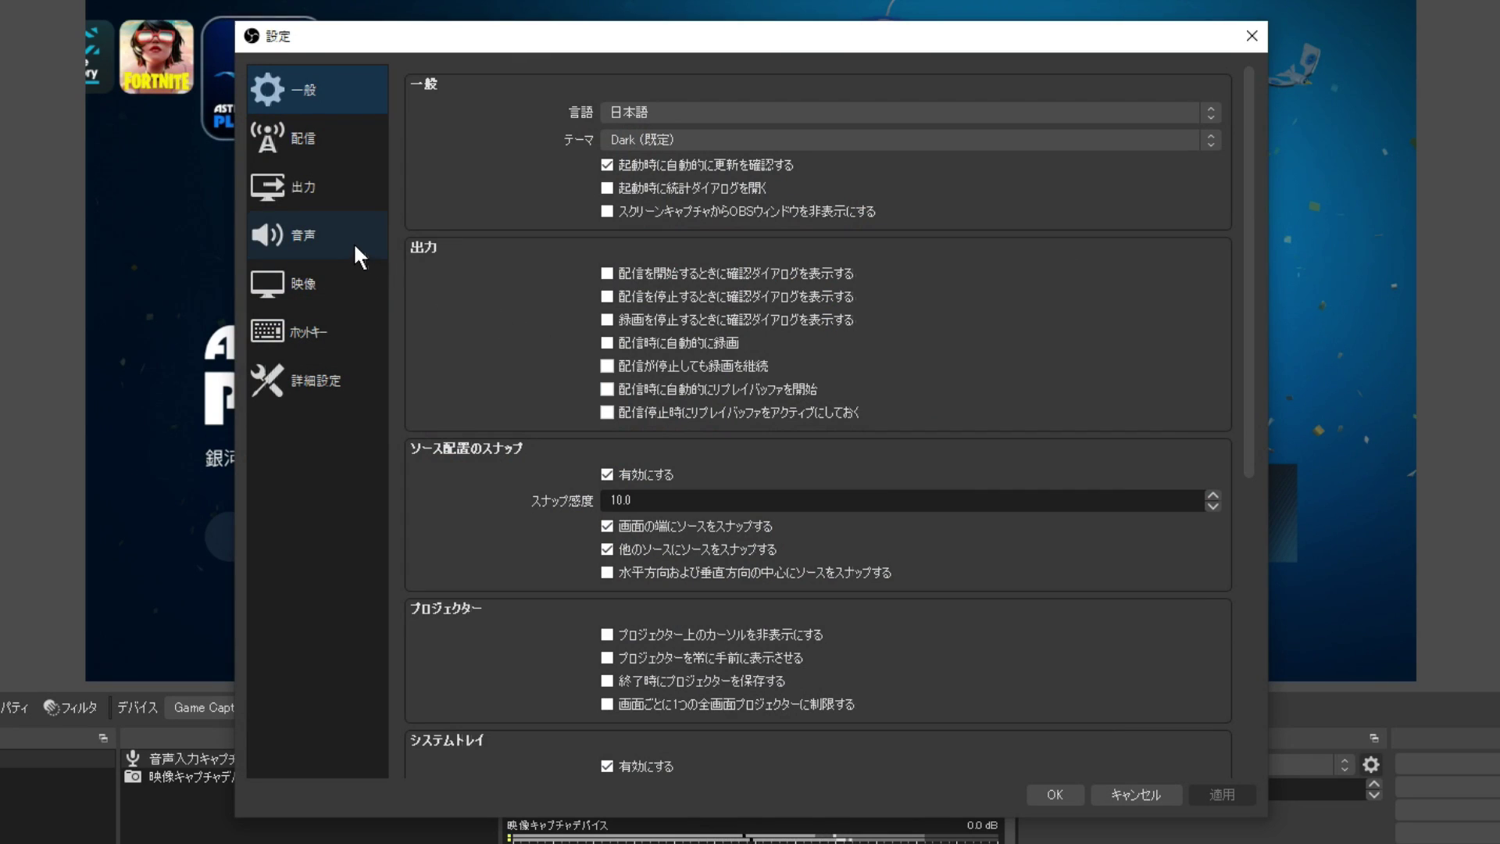
{"action": "left_click", "coordinate": [356, 246]}
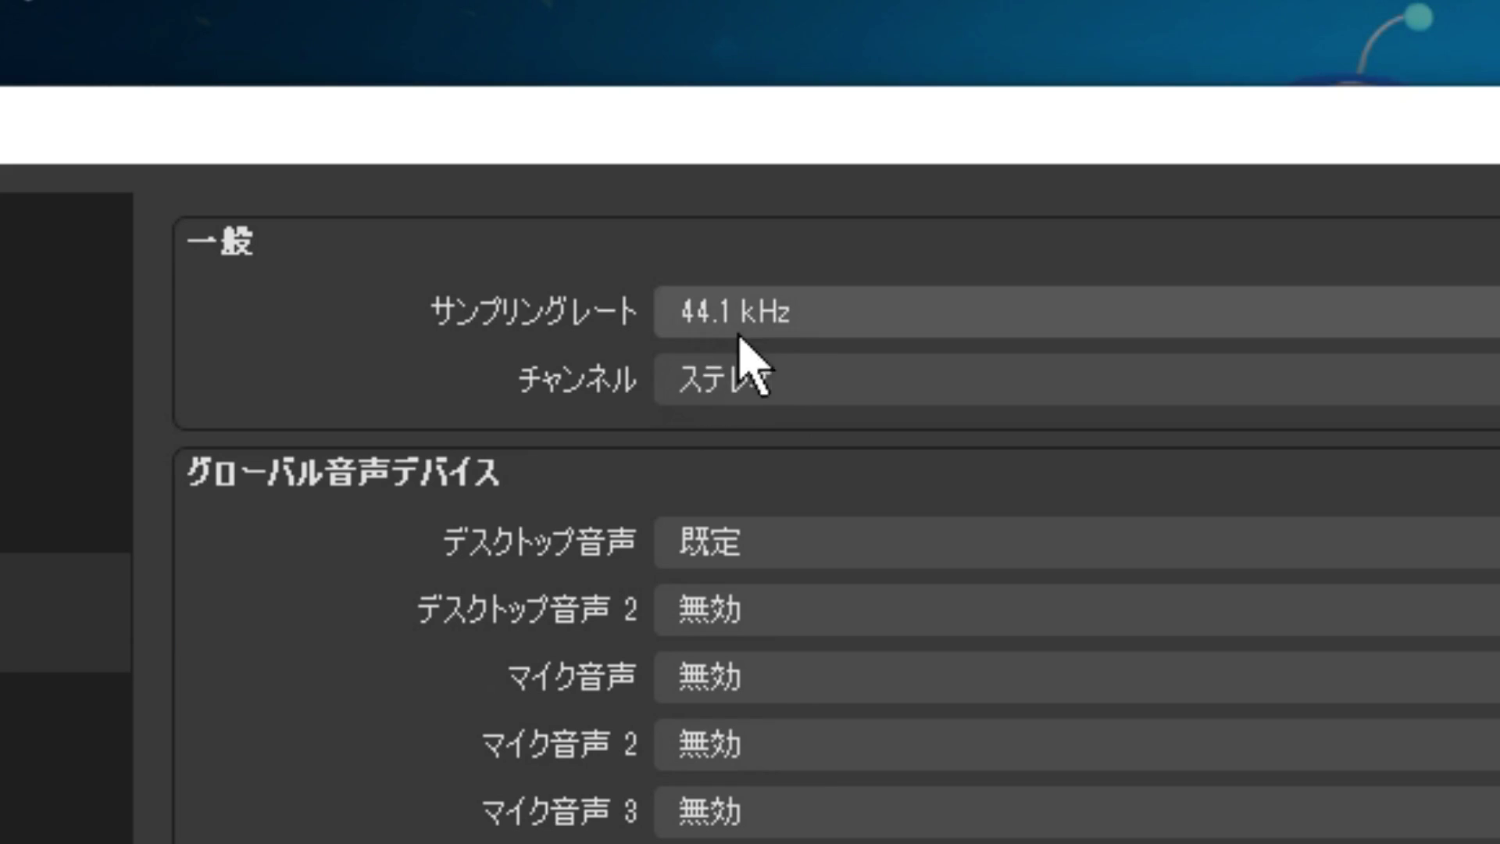
{"action": "left_click", "coordinate": [795, 323]}
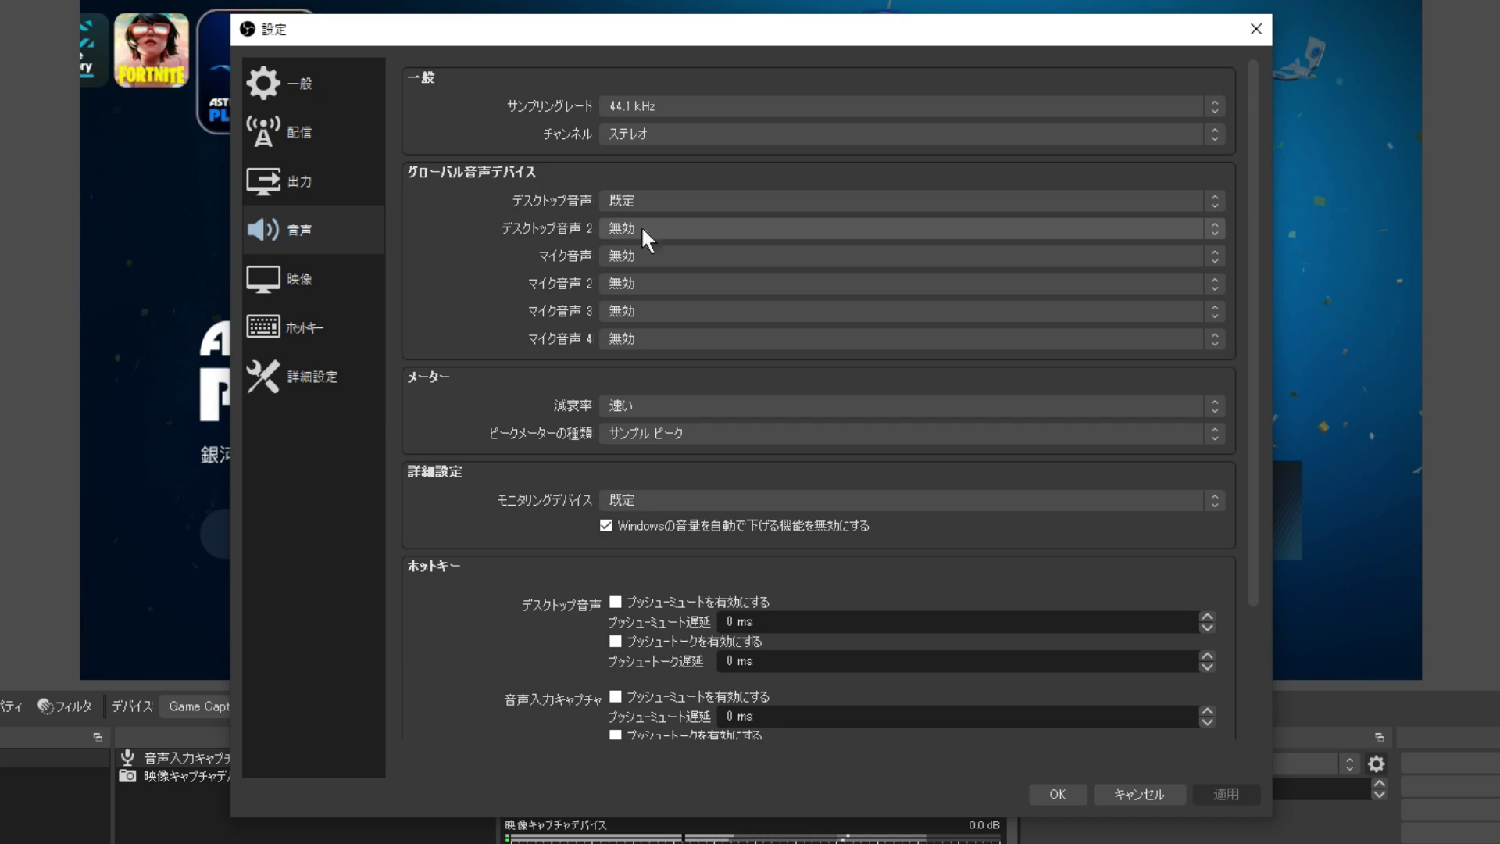
{"action": "left_click", "coordinate": [652, 256]}
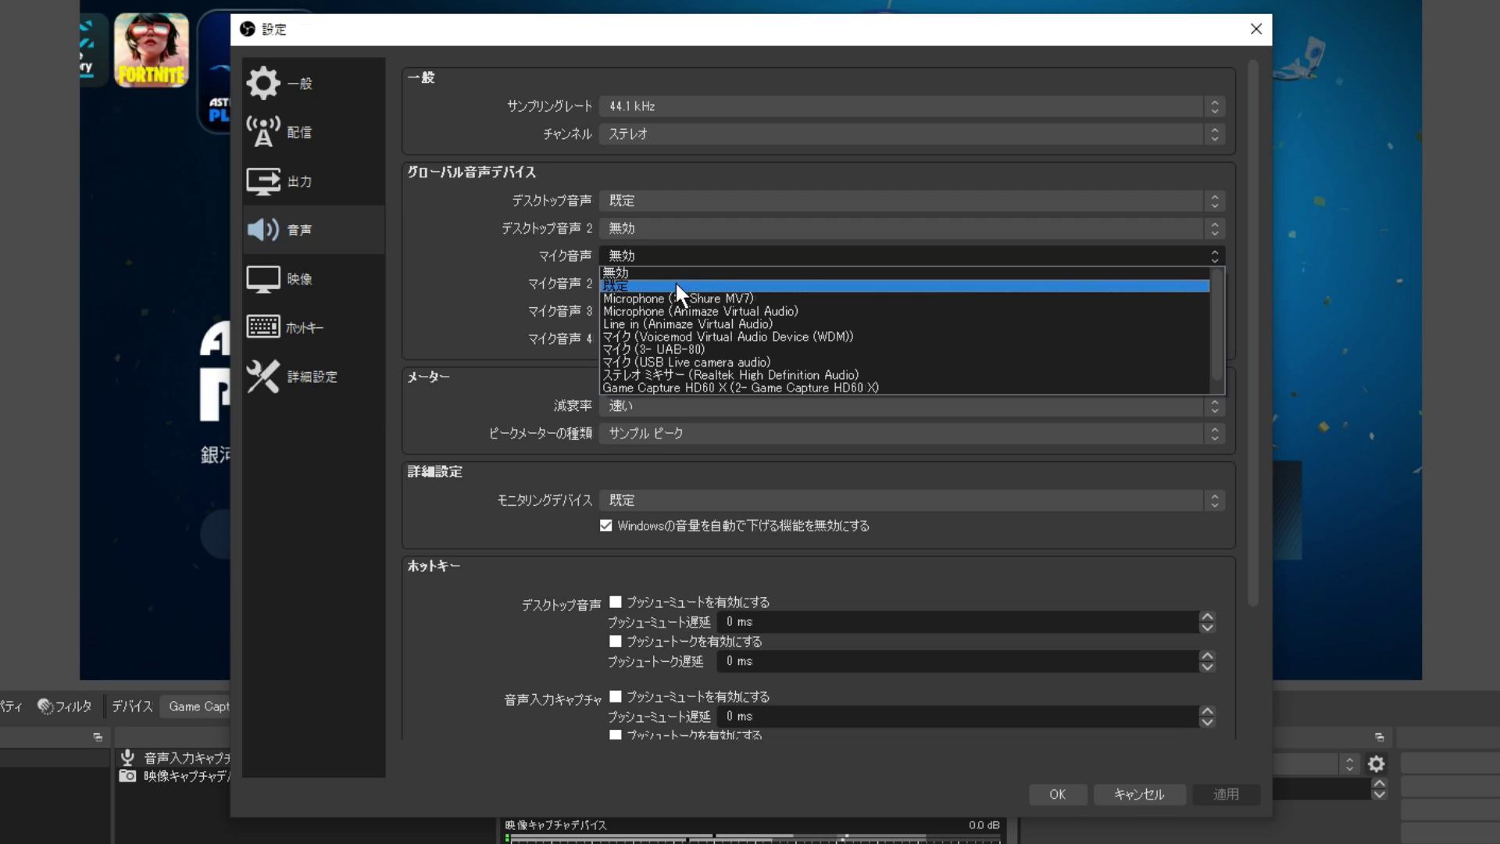
{"action": "left_click", "coordinate": [690, 350]}
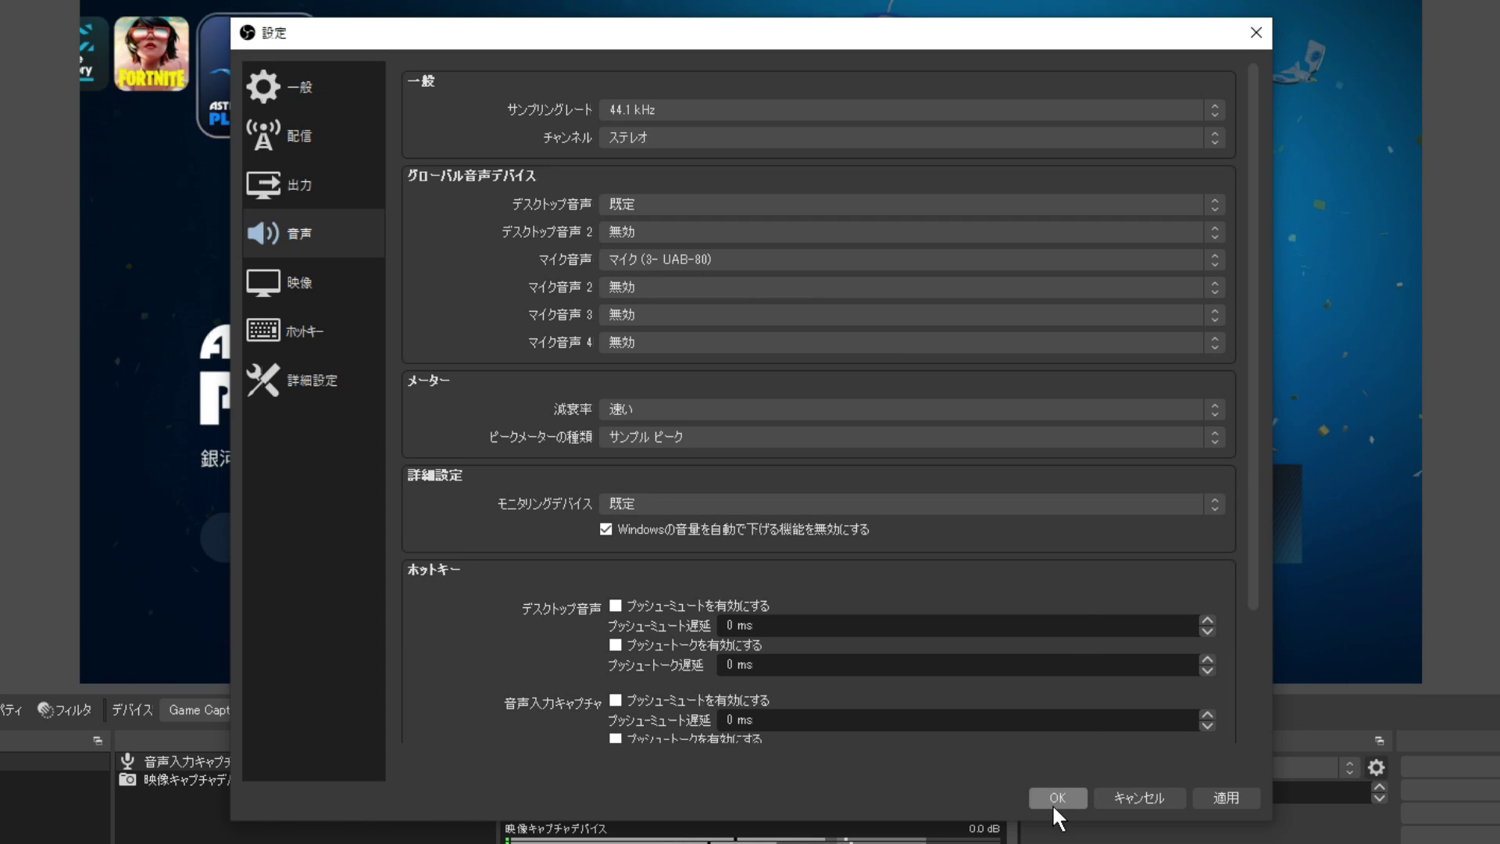
{"action": "left_click", "coordinate": [1053, 805]}
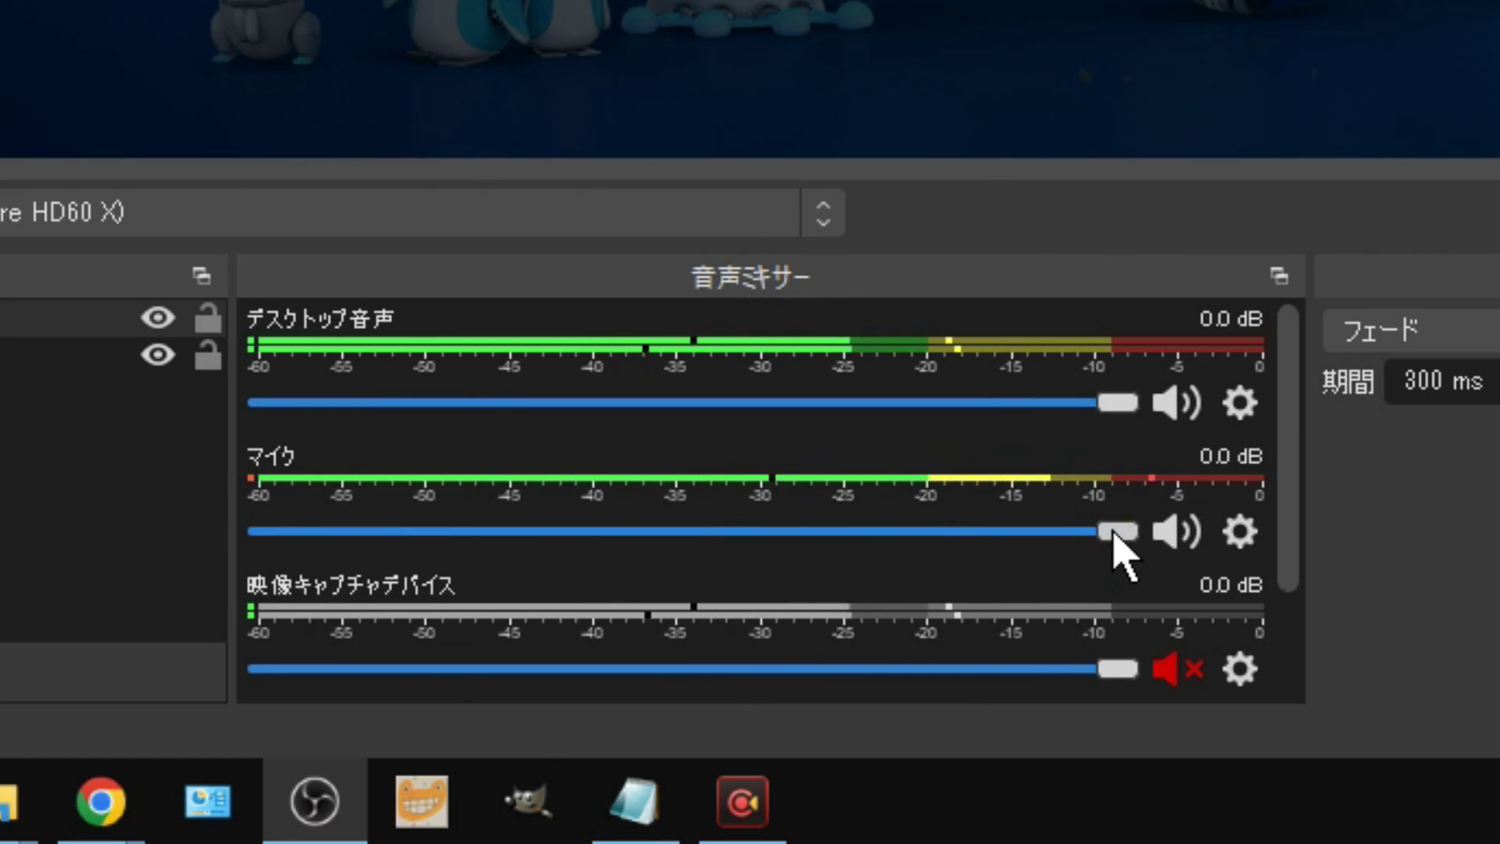
Step: Try out the マイク volume slider and mute toggle in the audio mixer, leaving it unmuted at 0.0 dB
{"action": "mouse_move", "coordinate": [1113, 535]}
{"action": "left_mouse_down"}
{"action": "mouse_move", "coordinate": [409, 563]}
{"action": "mouse_move", "coordinate": [1121, 556]}
{"action": "left_mouse_up"}
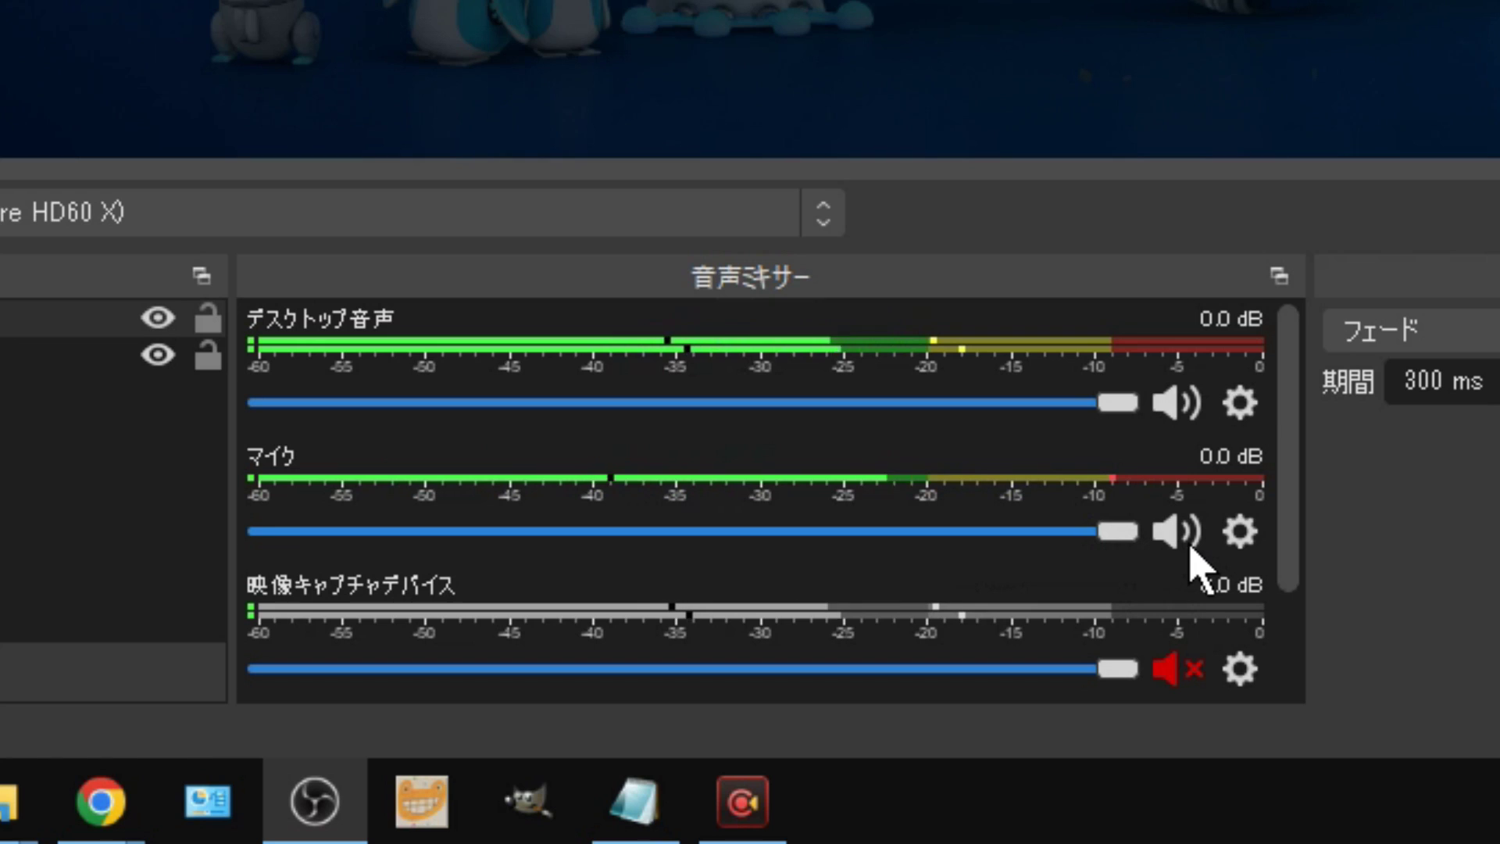
{"action": "left_click", "coordinate": [1176, 533]}
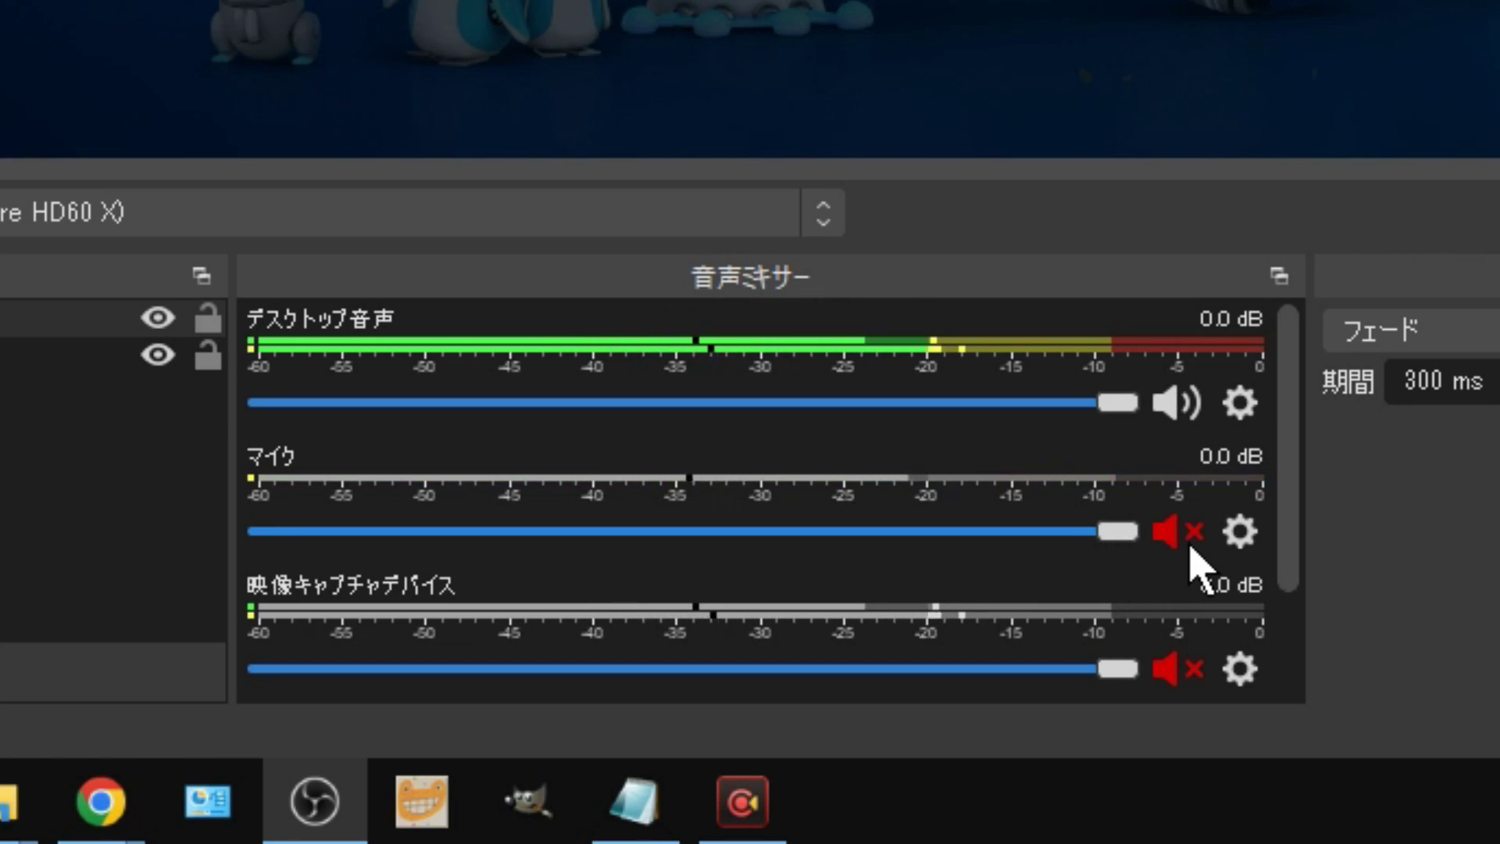
{"action": "left_click", "coordinate": [1188, 546]}
{"action": "left_click", "coordinate": [1189, 545]}
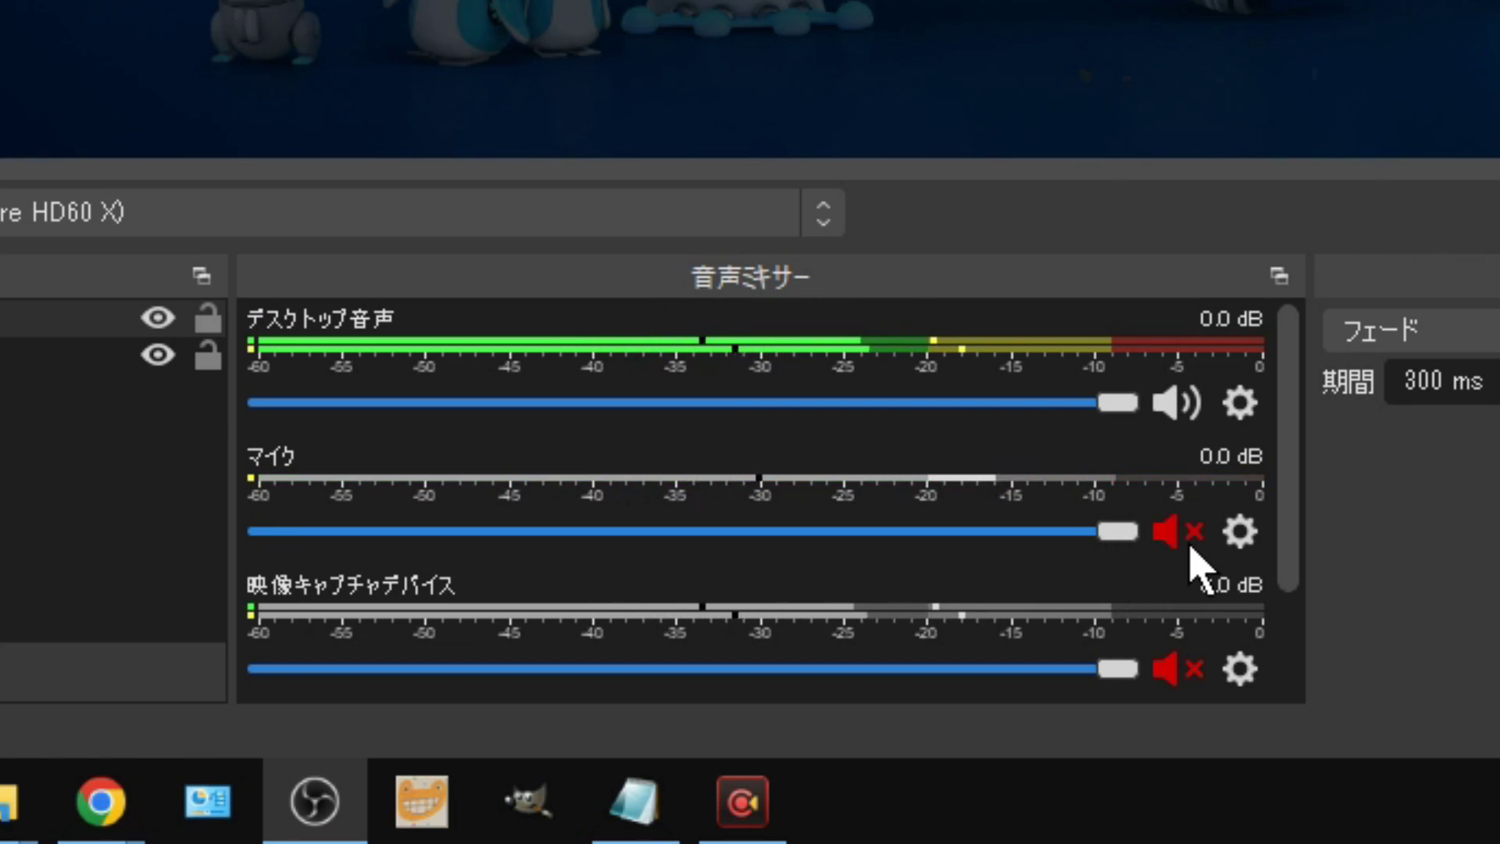
{"action": "left_click", "coordinate": [1189, 546]}
{"action": "left_click", "coordinate": [1189, 545]}
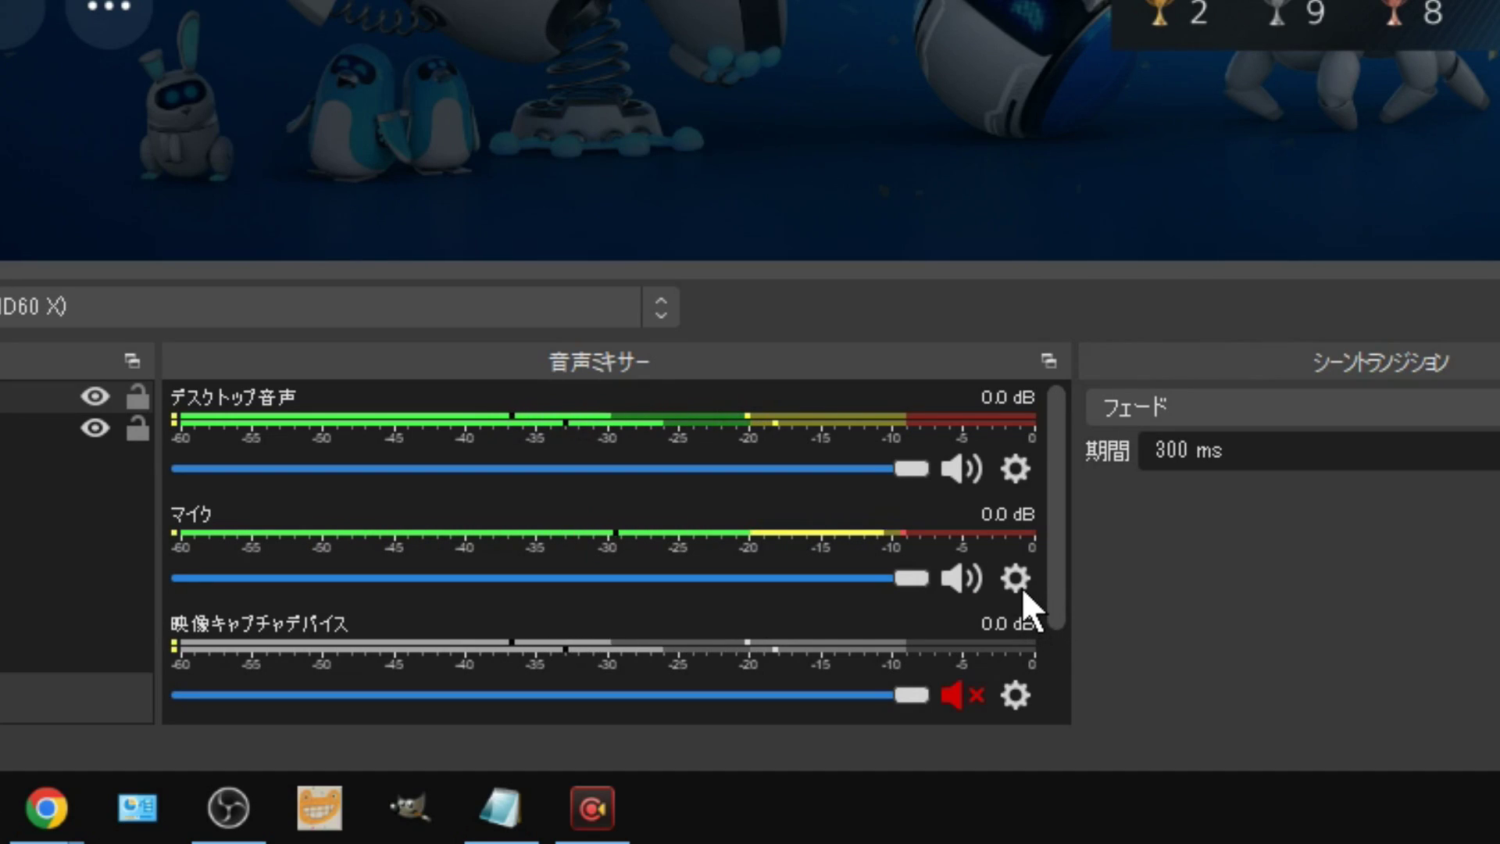
Step: Add a ゲイン audio filter to the マイク mixer channel, keeping the suggested filter name
{"action": "left_click", "coordinate": [1022, 590]}
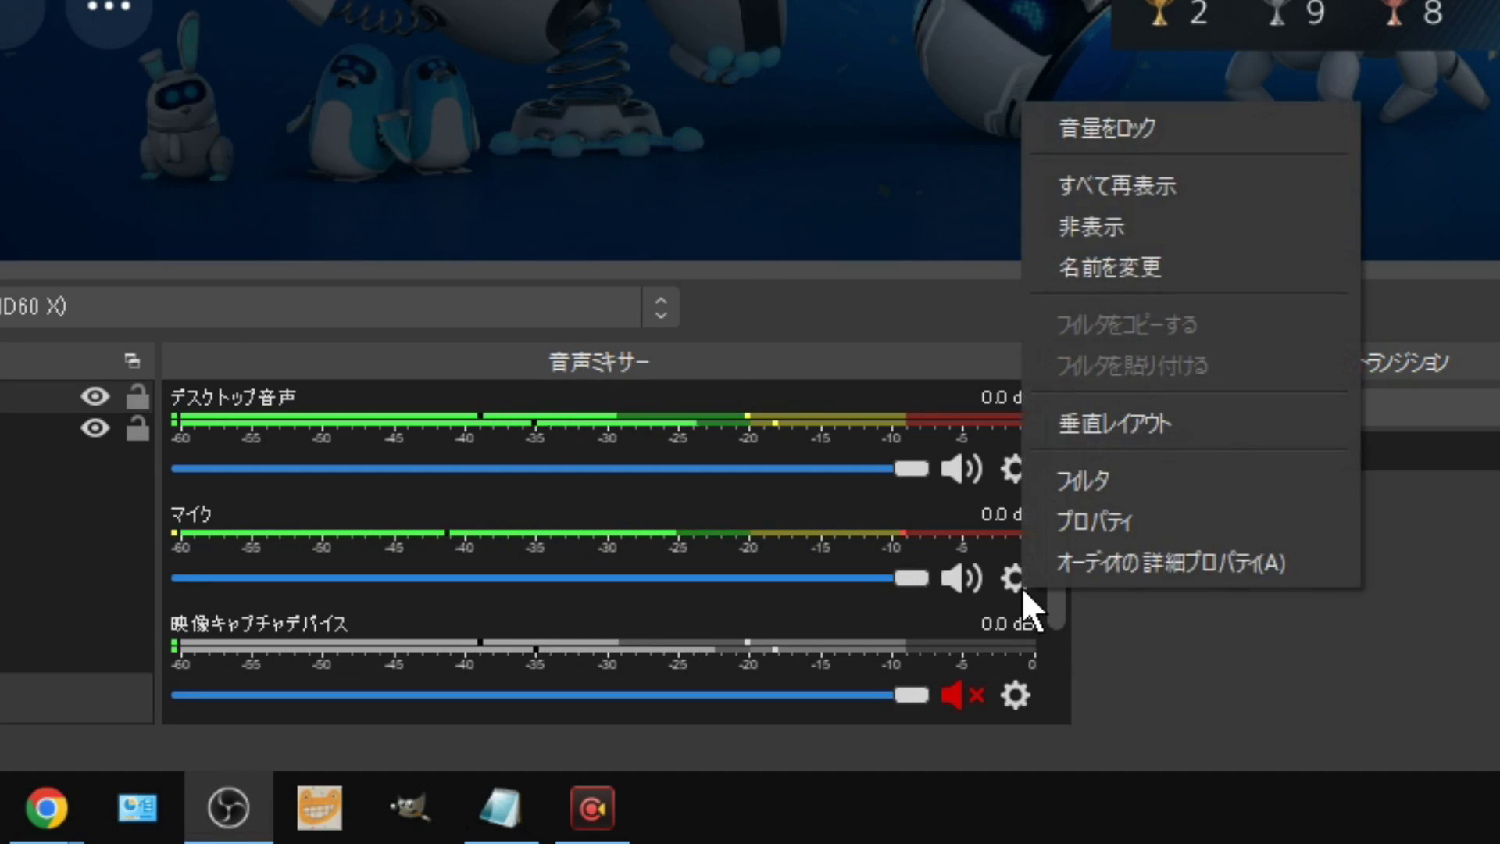
{"action": "left_click", "coordinate": [1214, 492]}
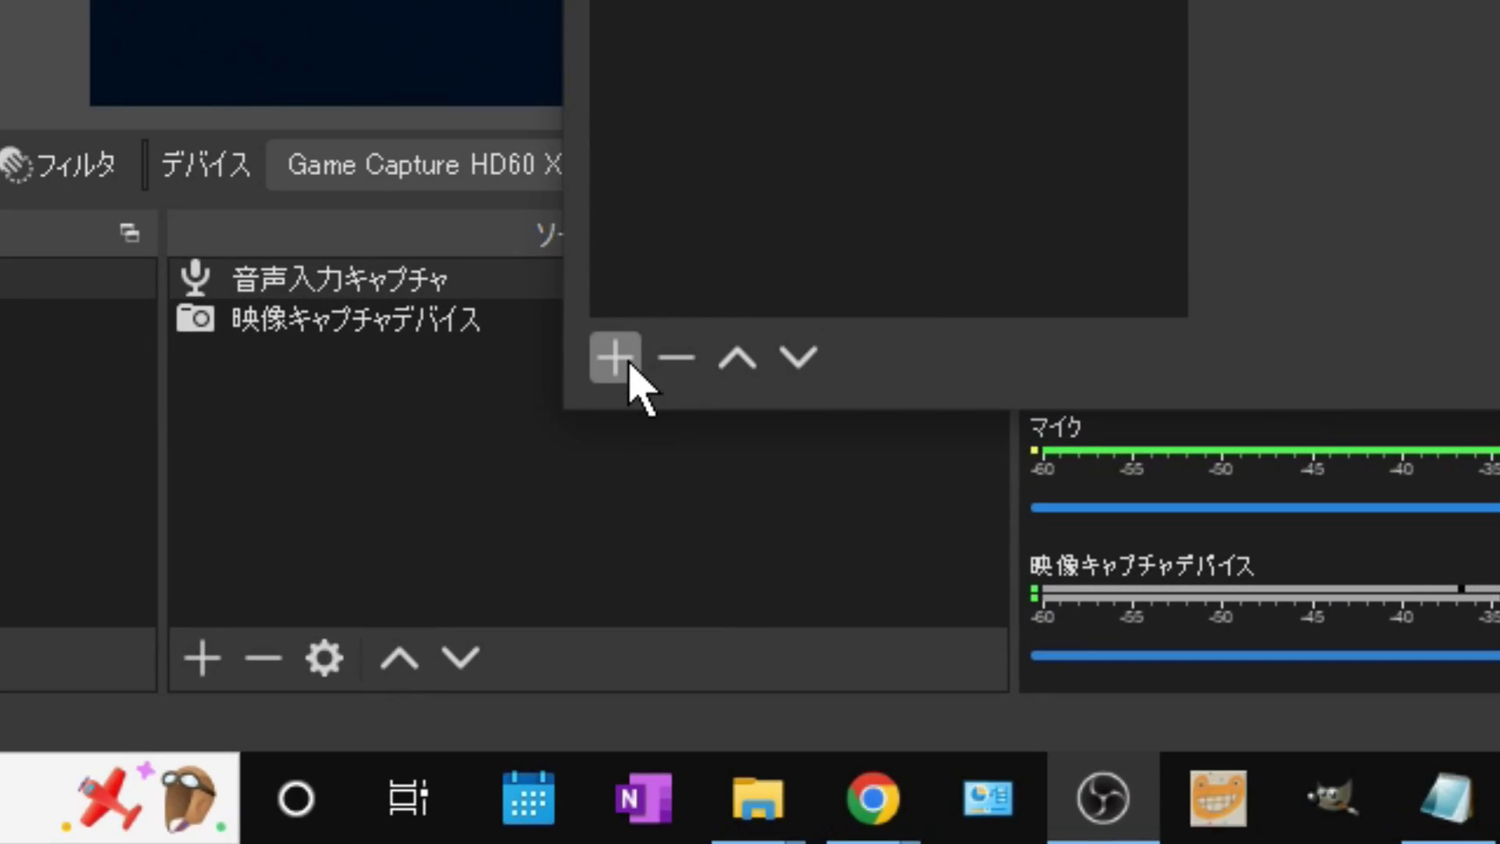
{"action": "left_click", "coordinate": [432, 682]}
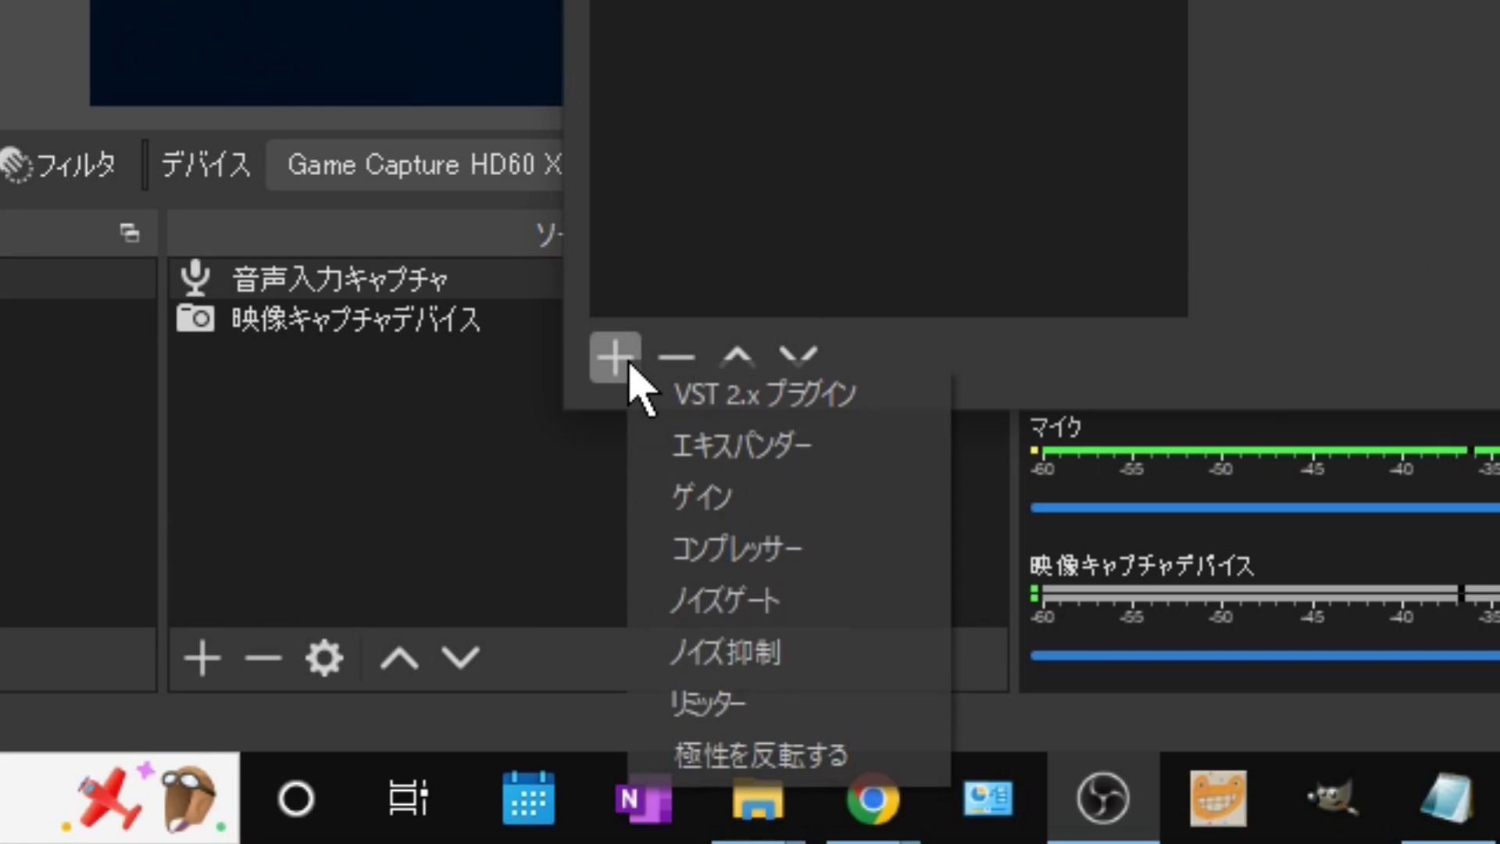
{"action": "left_click", "coordinate": [835, 496]}
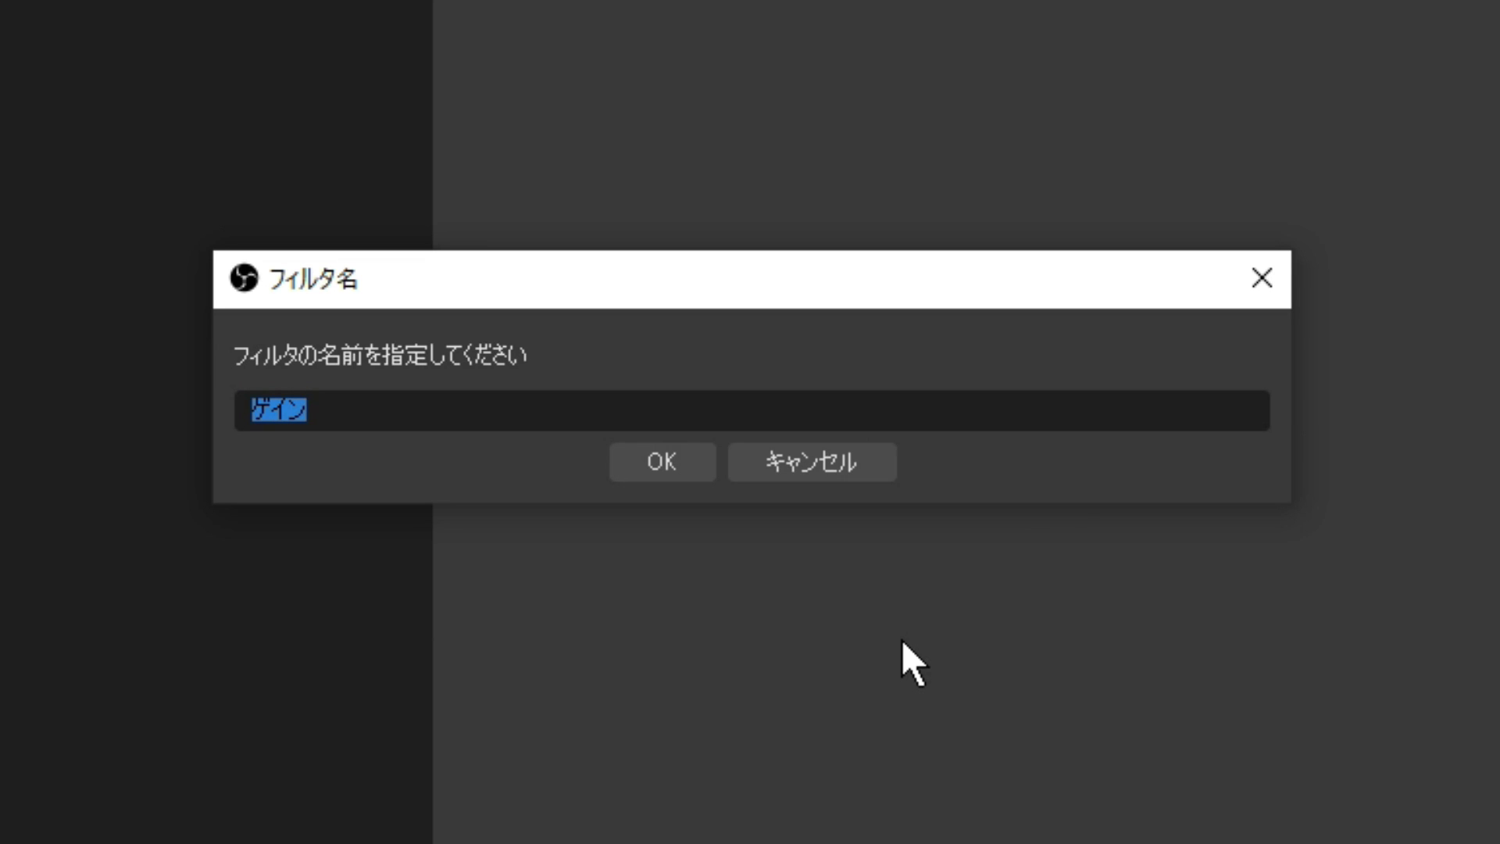
{"action": "left_click", "coordinate": [709, 468]}
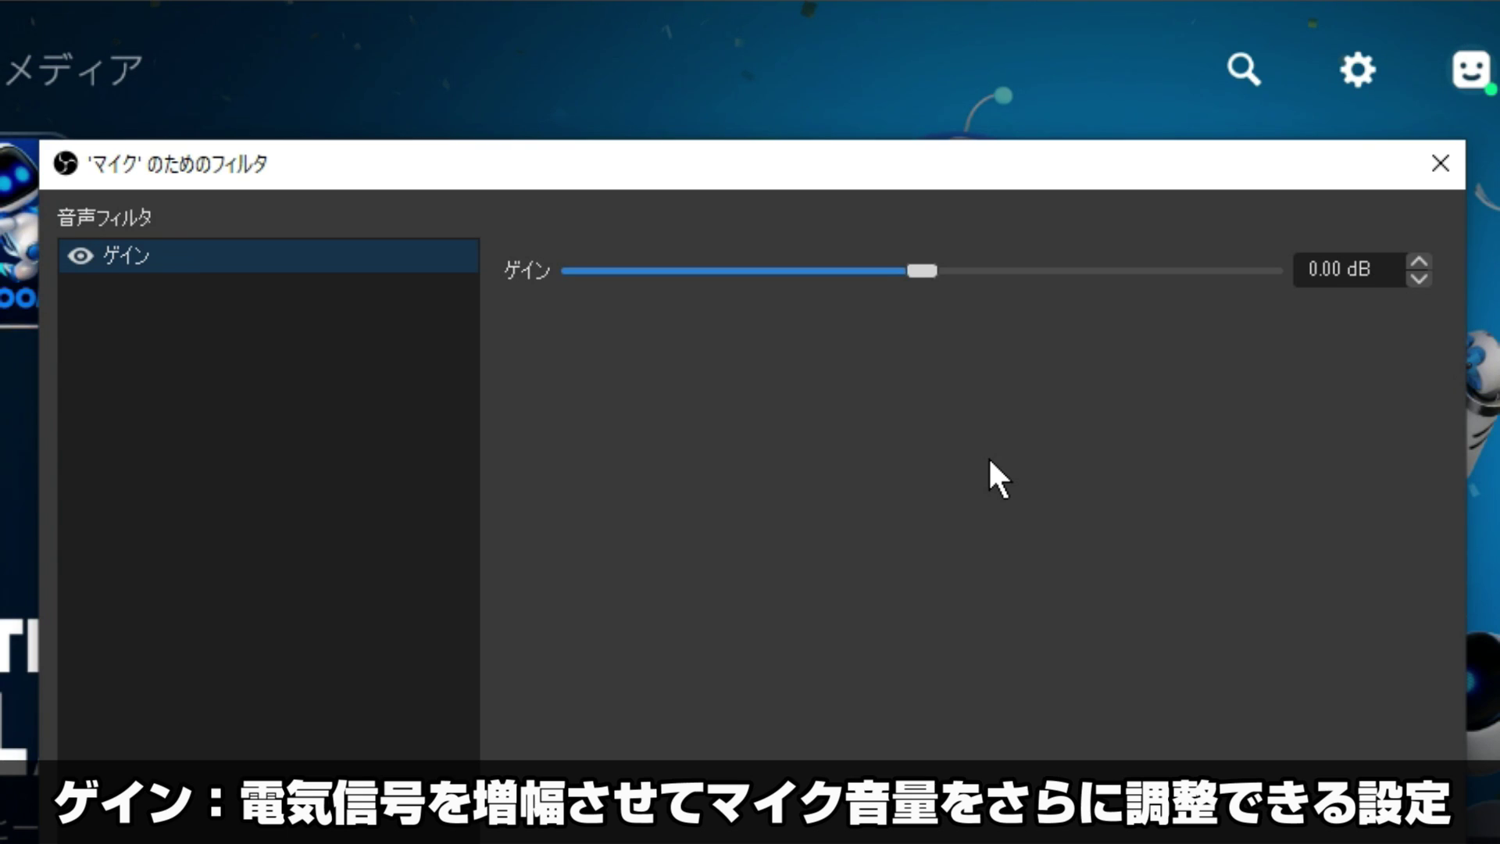
Step: Set the マイク gain filter to 6.00 dB and close the filter window
{"action": "left_click", "coordinate": [925, 271]}
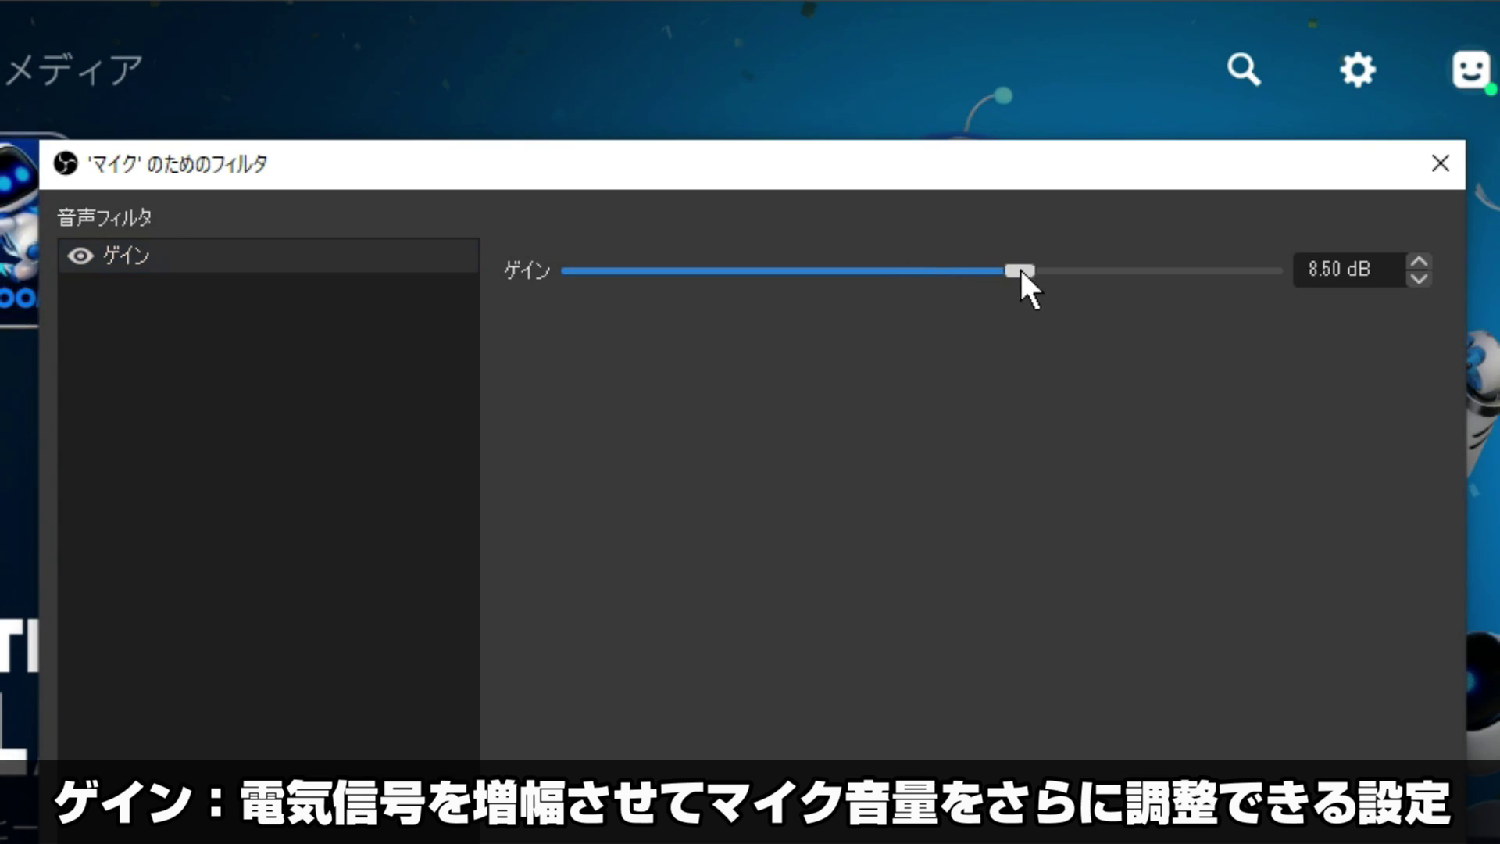
{"action": "left_click_drag", "start_coordinate": [1019, 271], "coordinate": [1049, 271]}
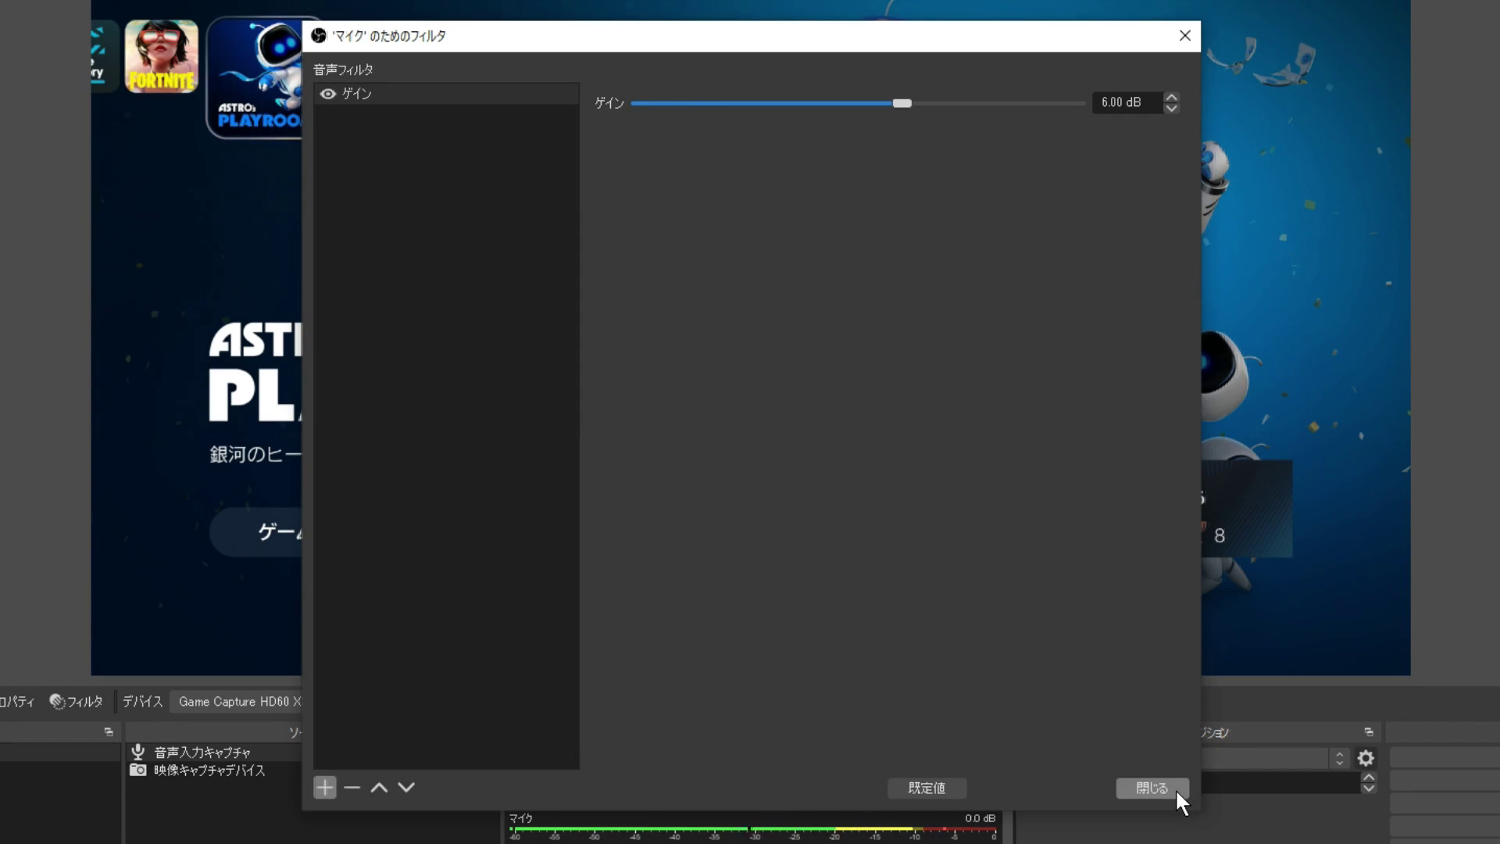
{"action": "left_click", "coordinate": [1152, 787]}
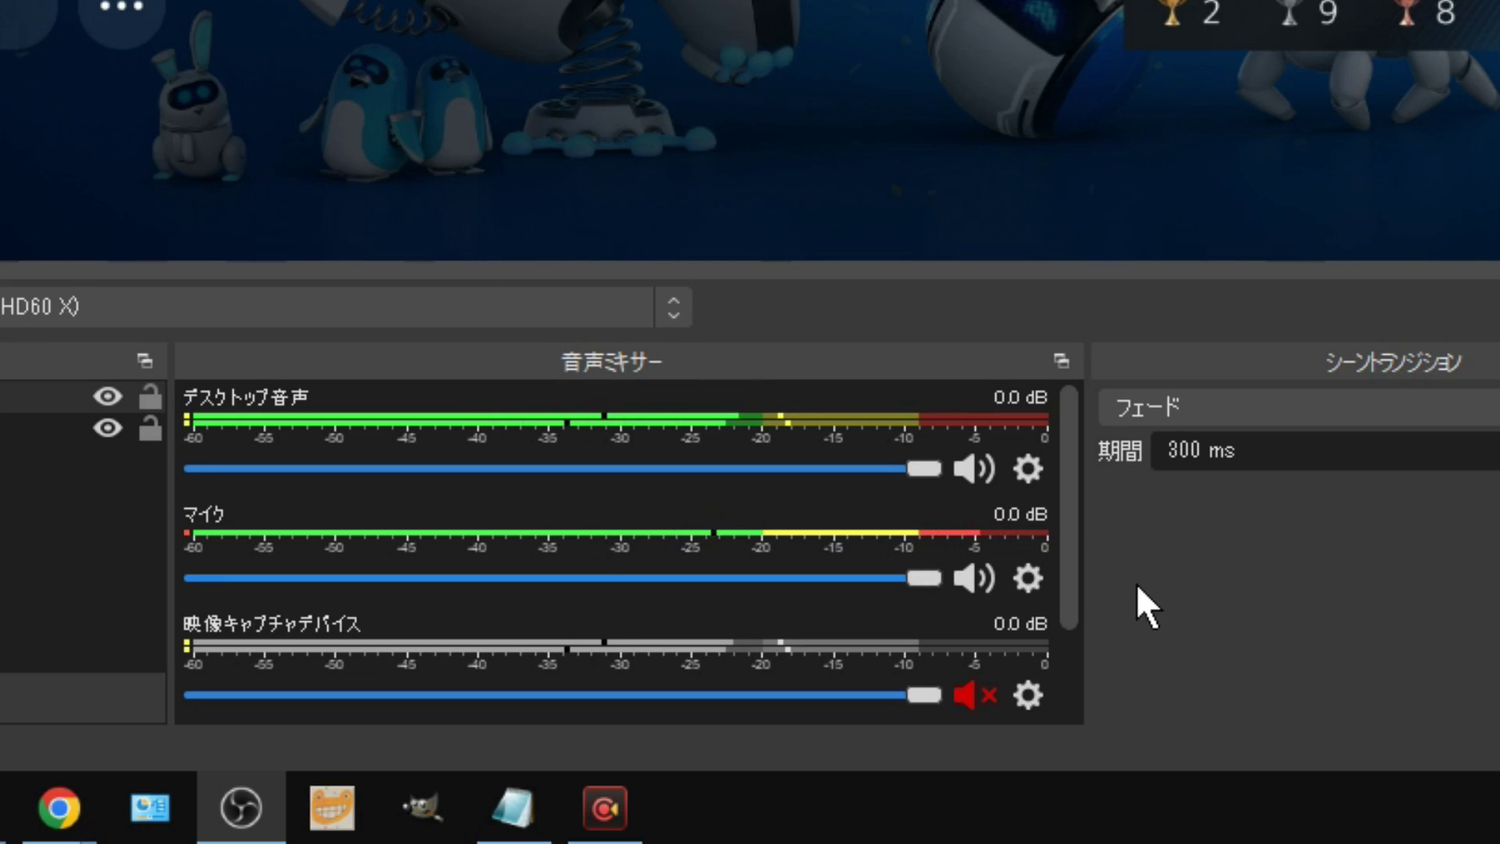
Step: Check the マイク channel's device and timestamp properties, and the sampling rate in the audio settings
{"action": "left_click", "coordinate": [1028, 582]}
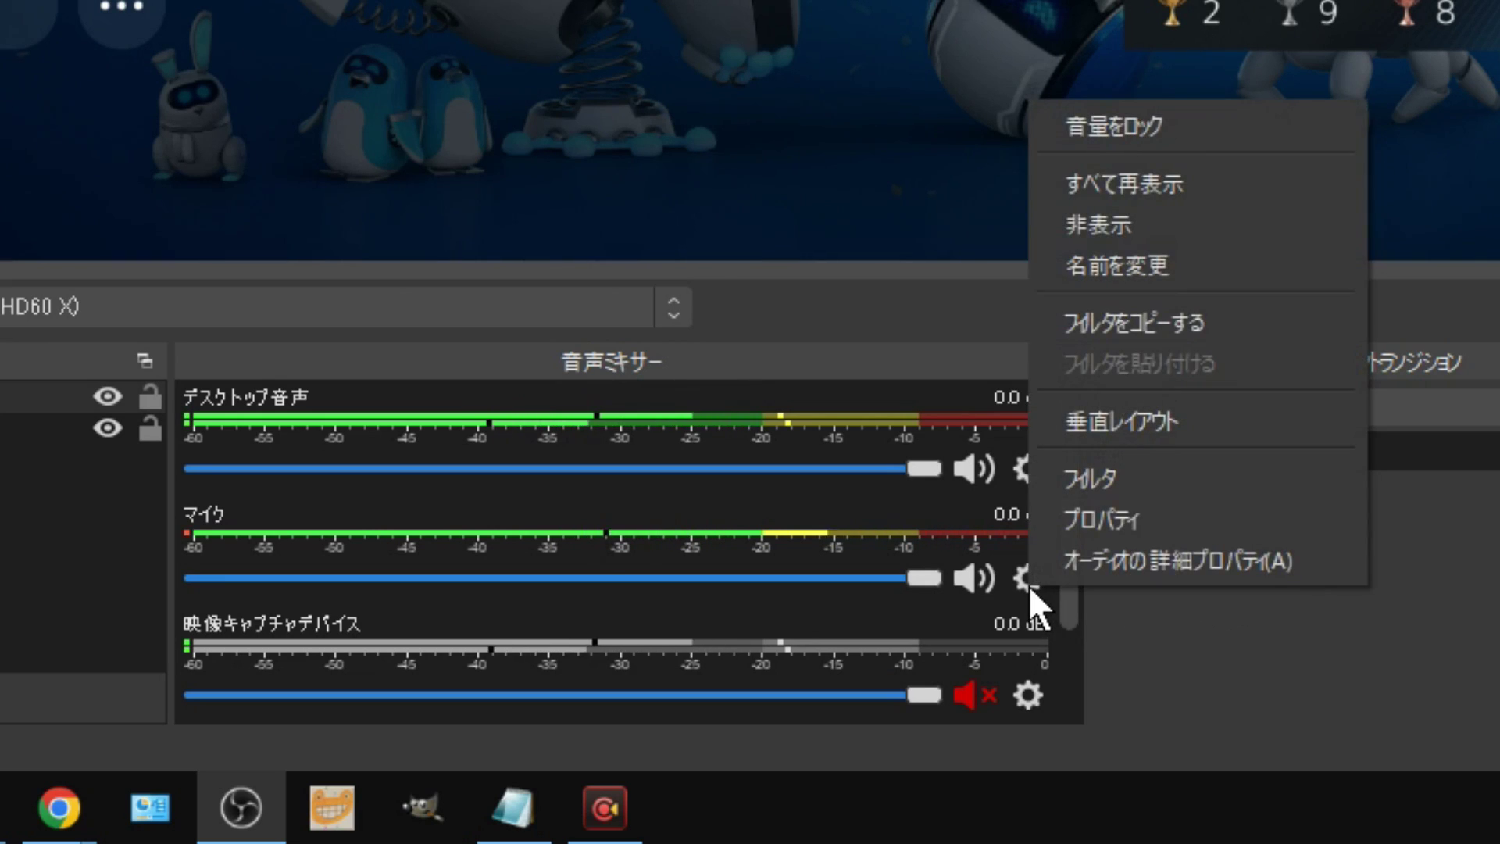
{"action": "left_click", "coordinate": [1169, 519]}
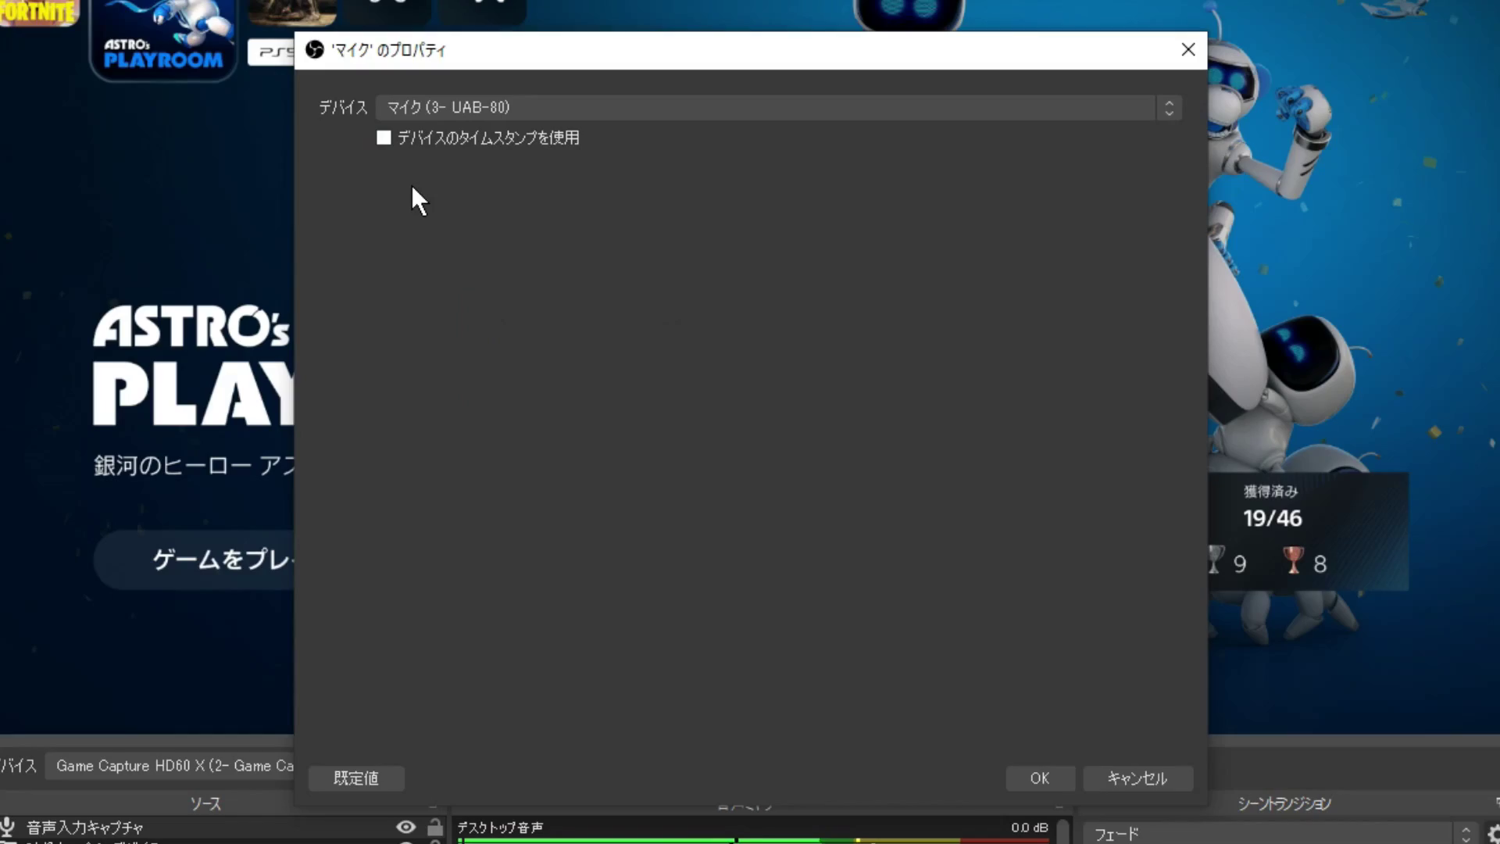
{"action": "left_click", "coordinate": [1052, 777]}
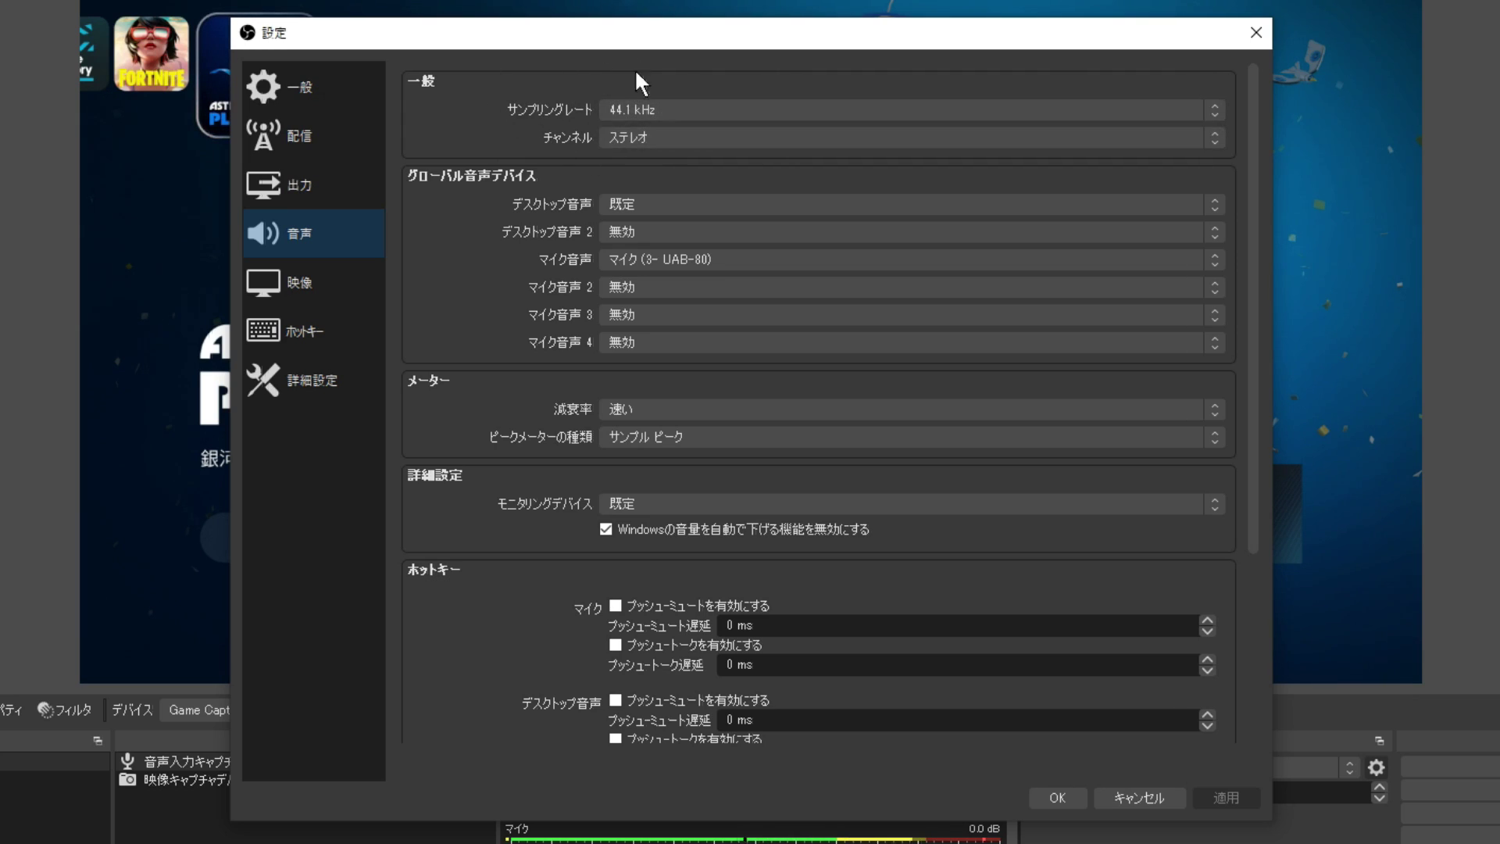
{"action": "left_click", "coordinate": [667, 106]}
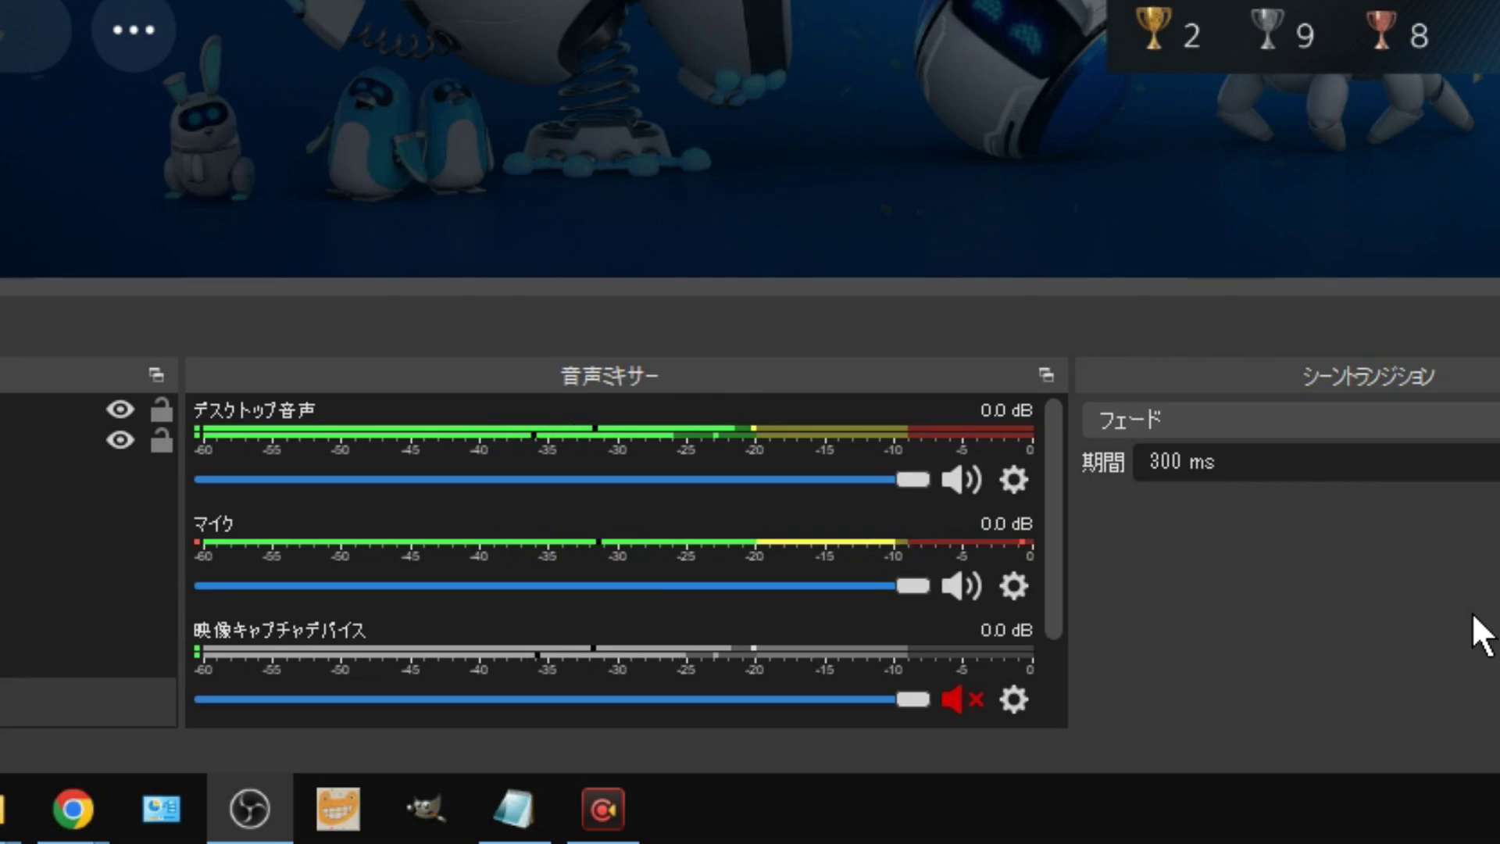
Step: Add a ノイズ抑制 filter to the マイク channel, keeping the suggested name and using the RNNoise method
{"action": "left_click", "coordinate": [1012, 575]}
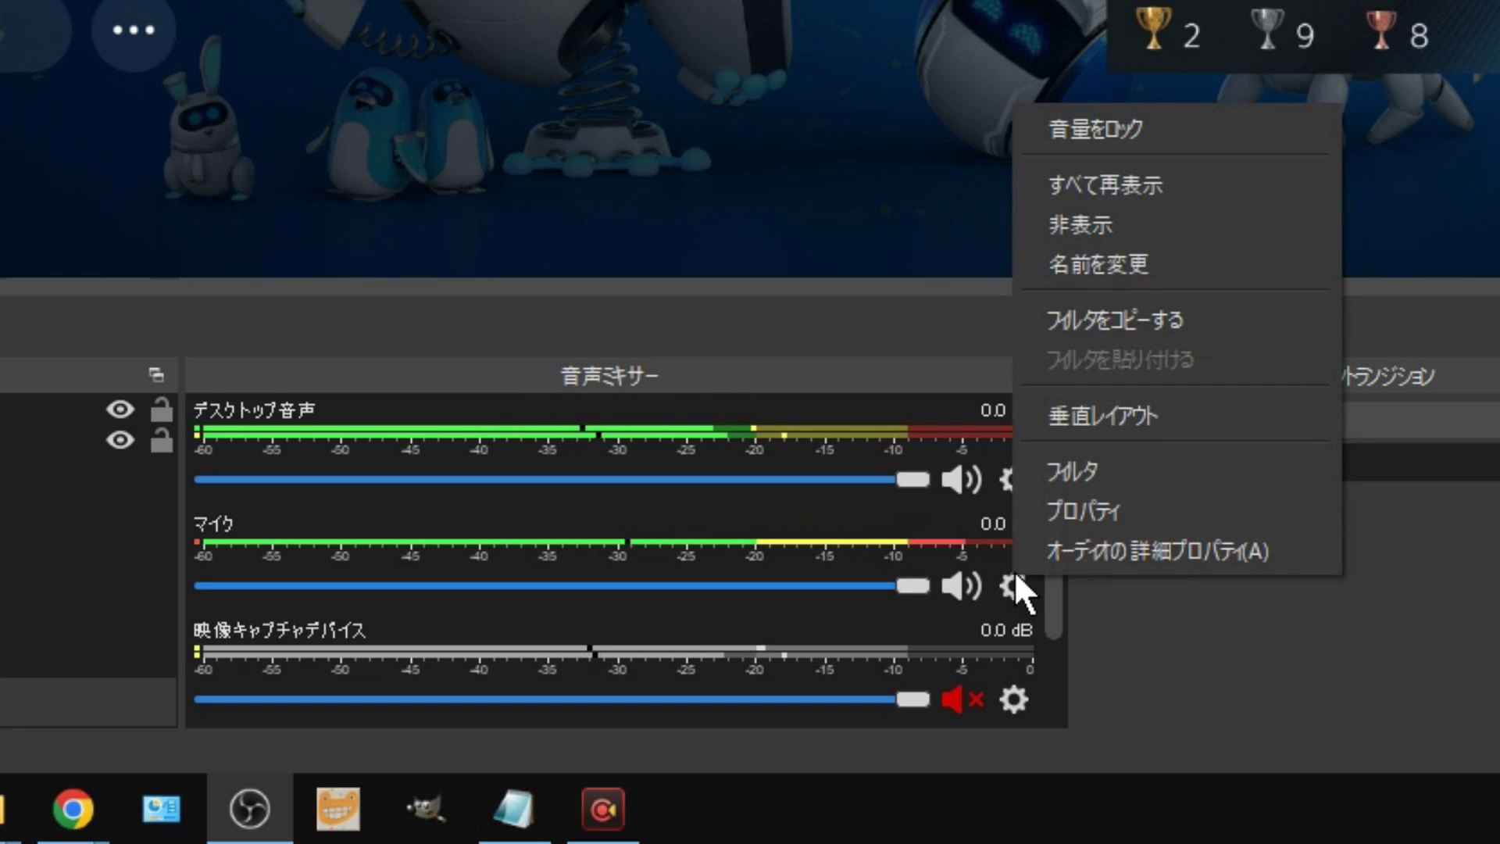
{"action": "left_click", "coordinate": [1221, 459]}
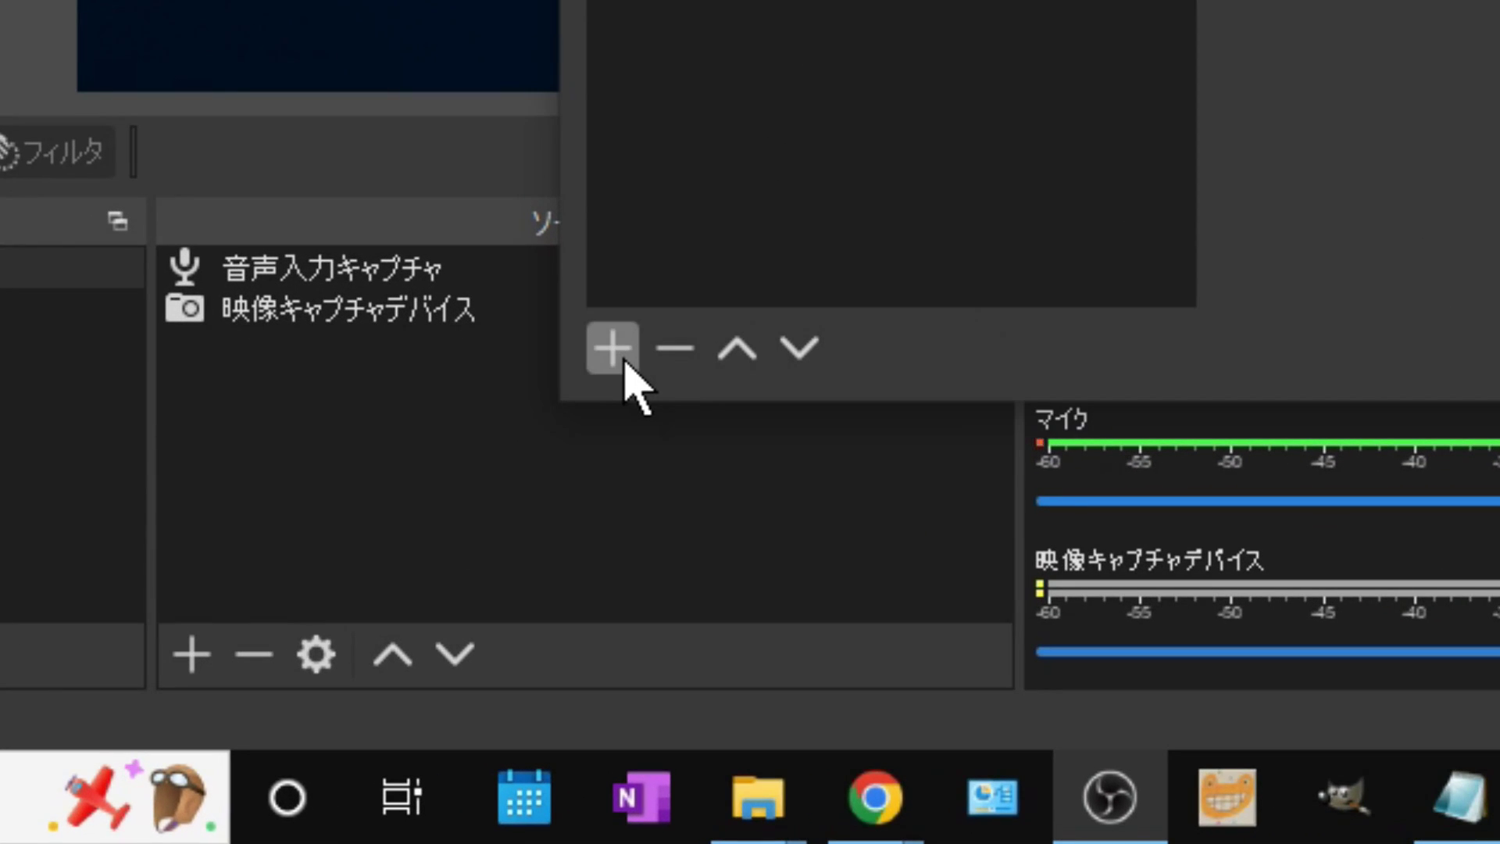
{"action": "left_click", "coordinate": [432, 683]}
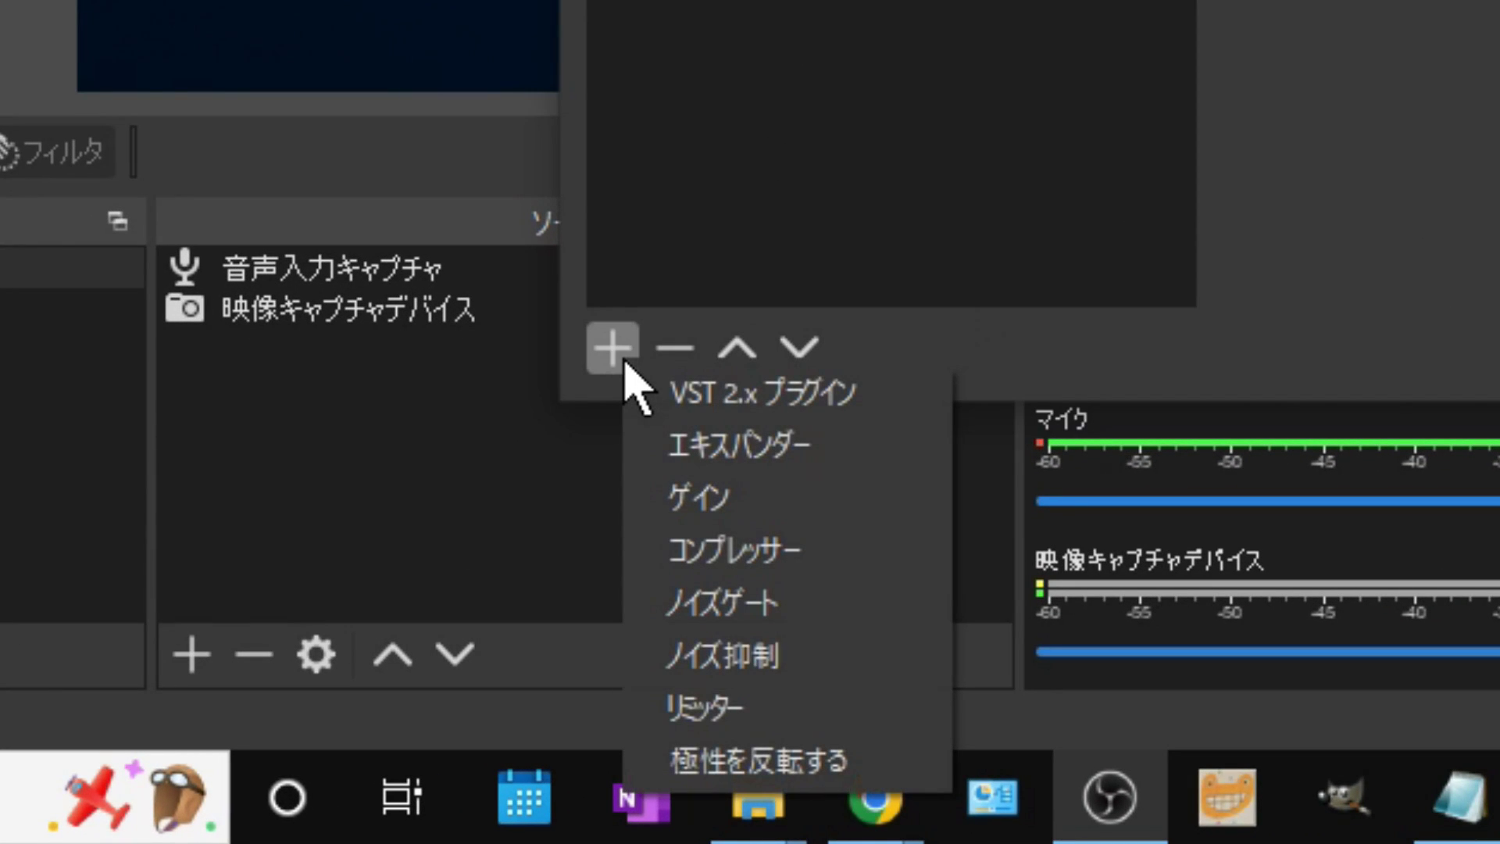
{"action": "left_click", "coordinate": [807, 671]}
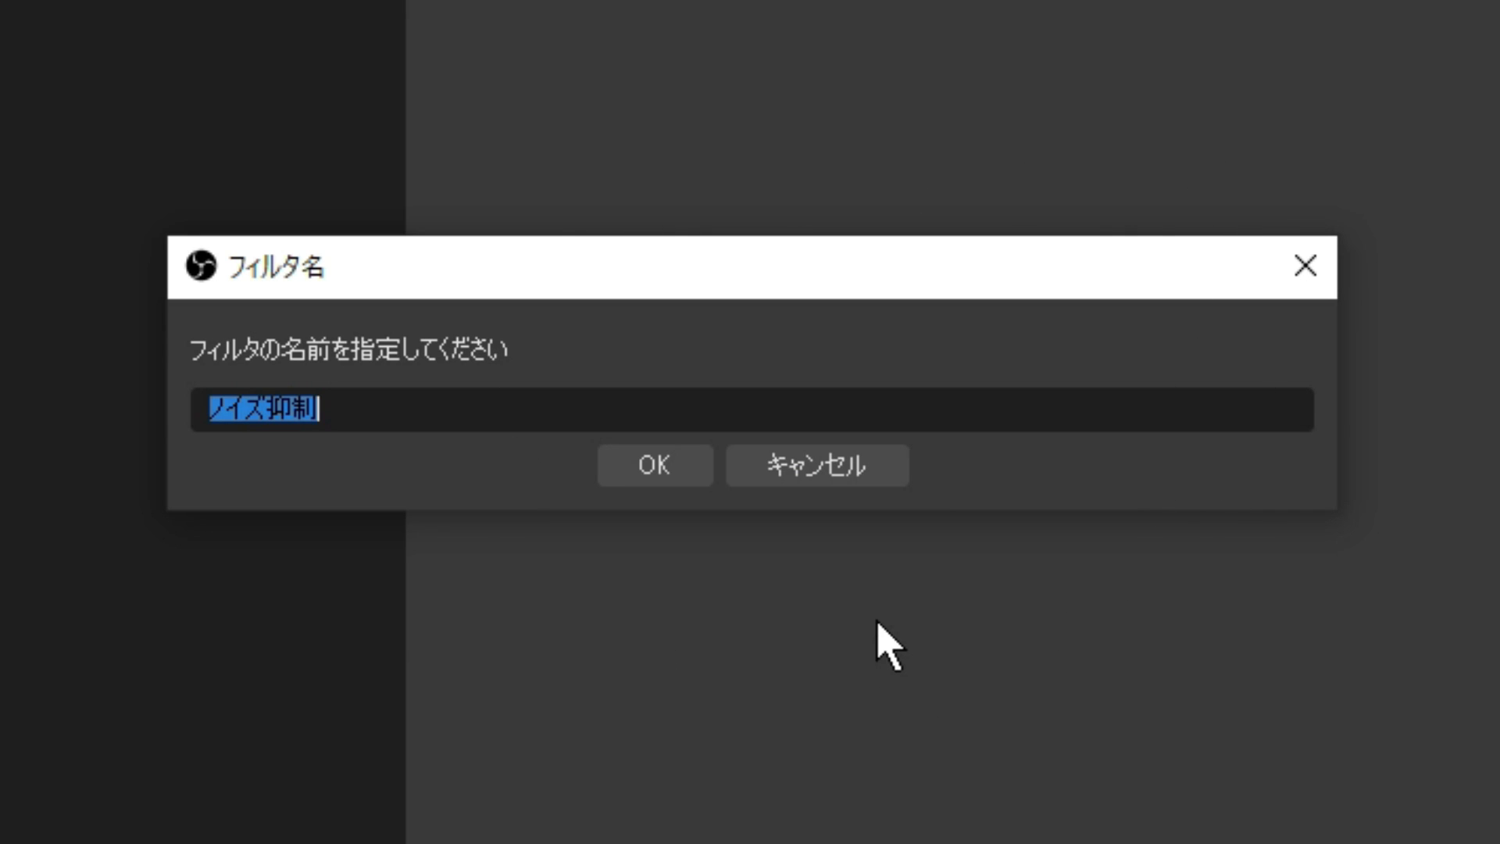
{"action": "left_click", "coordinate": [687, 478]}
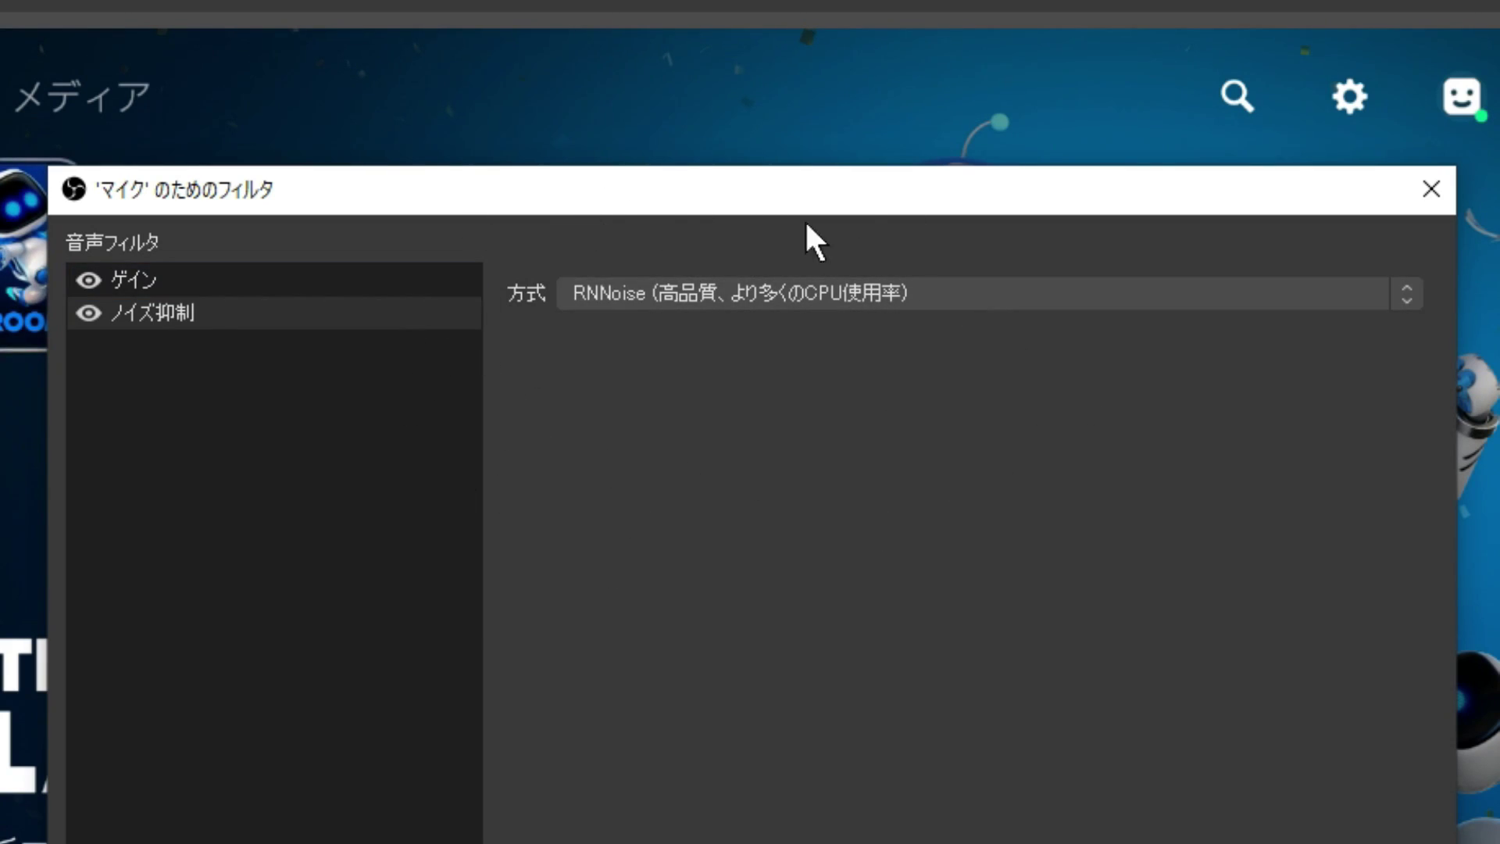
{"action": "left_click", "coordinate": [893, 299]}
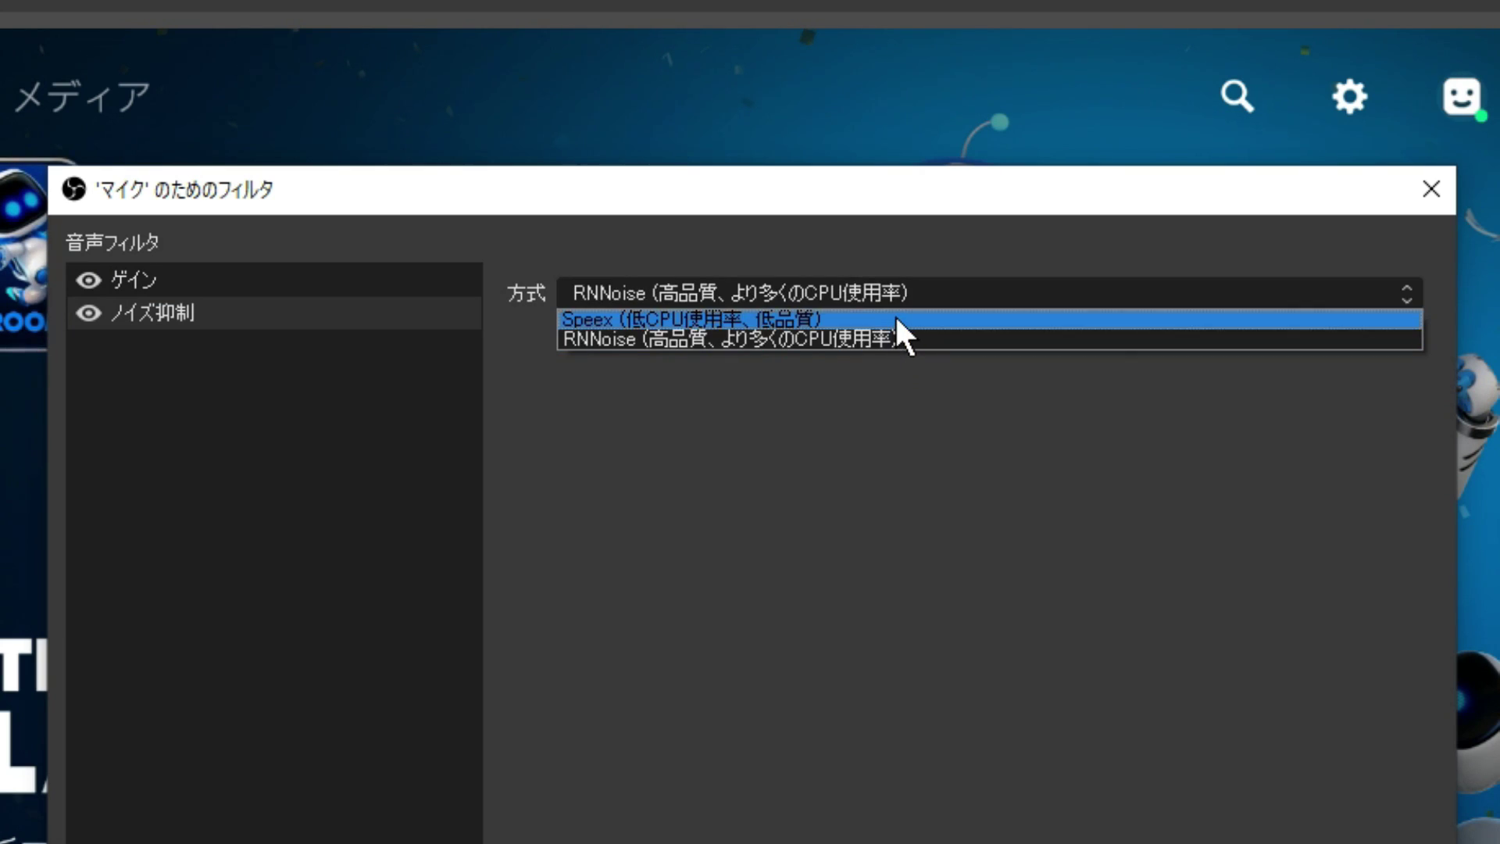
{"action": "left_click", "coordinate": [897, 339]}
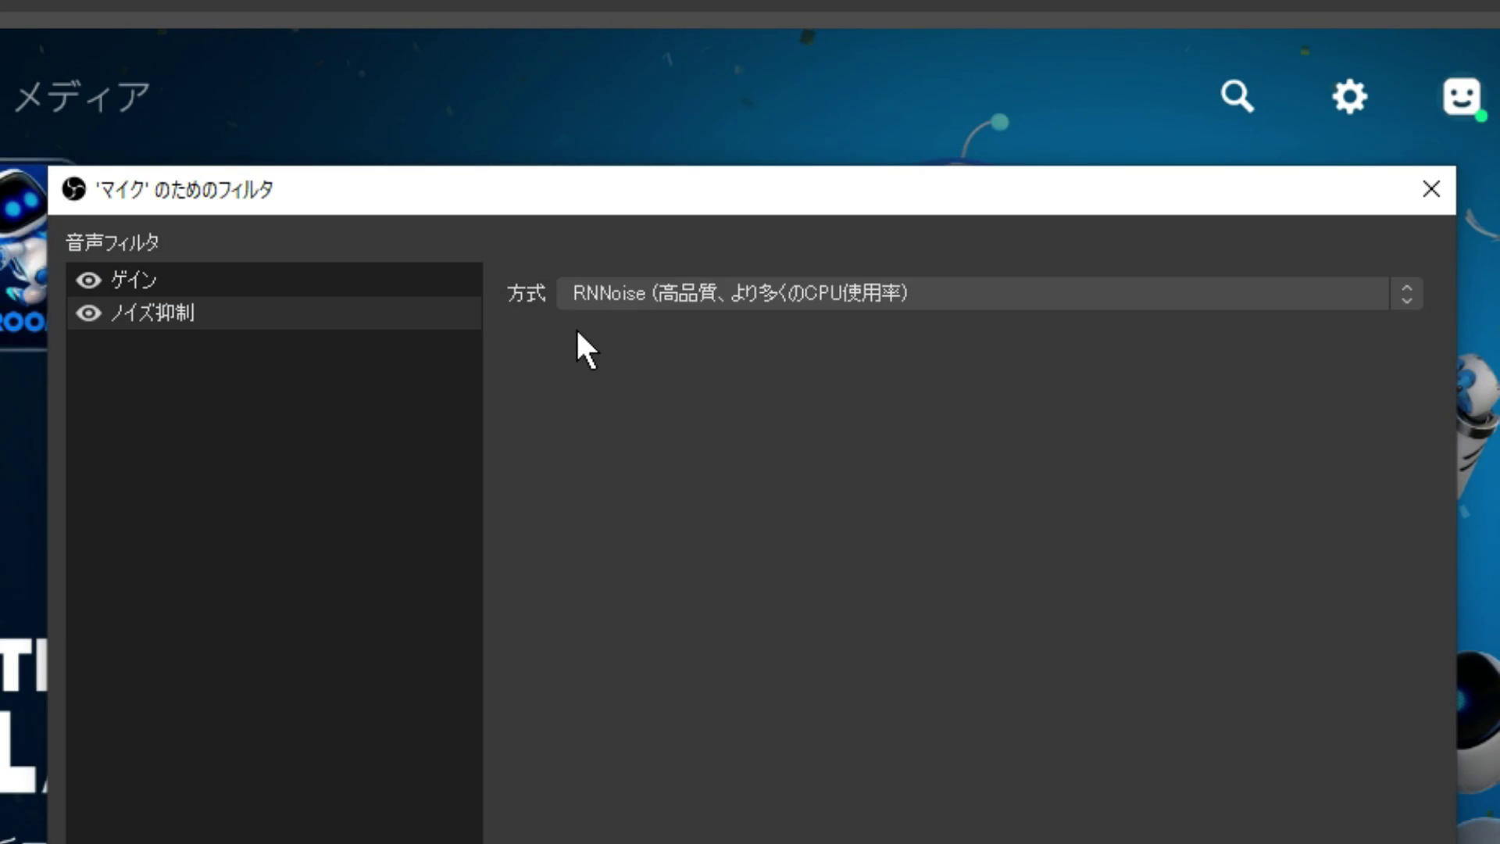
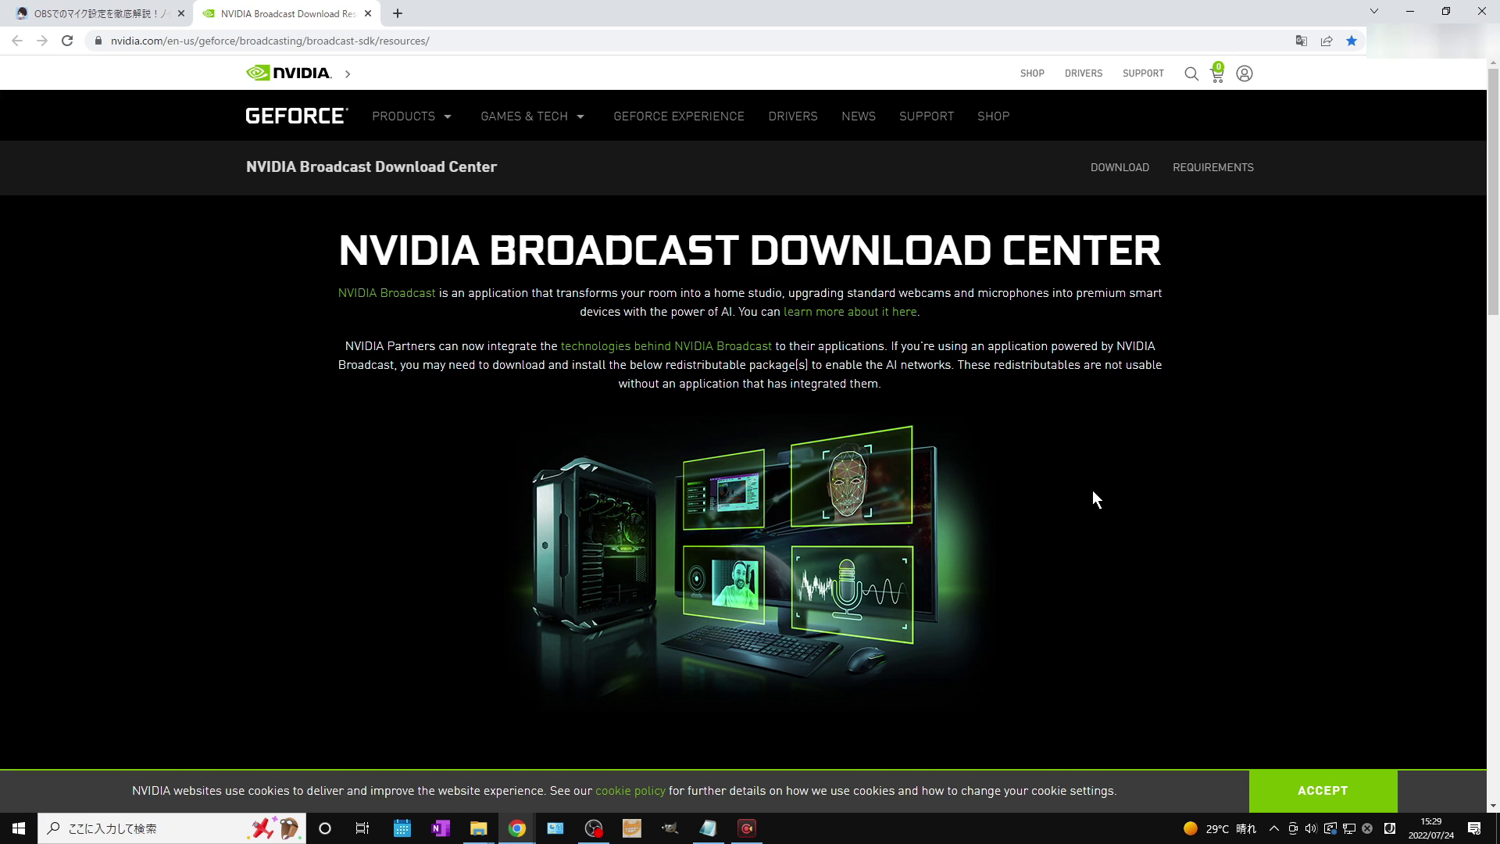
Step: In Chrome, translate the NVIDIA Broadcast download page into Japanese and download the オーディオエフェクト package for GeForce RTX20 series GPUs
{"action": "left_click", "coordinate": [1301, 44]}
{"action": "left_click", "coordinate": [1264, 72]}
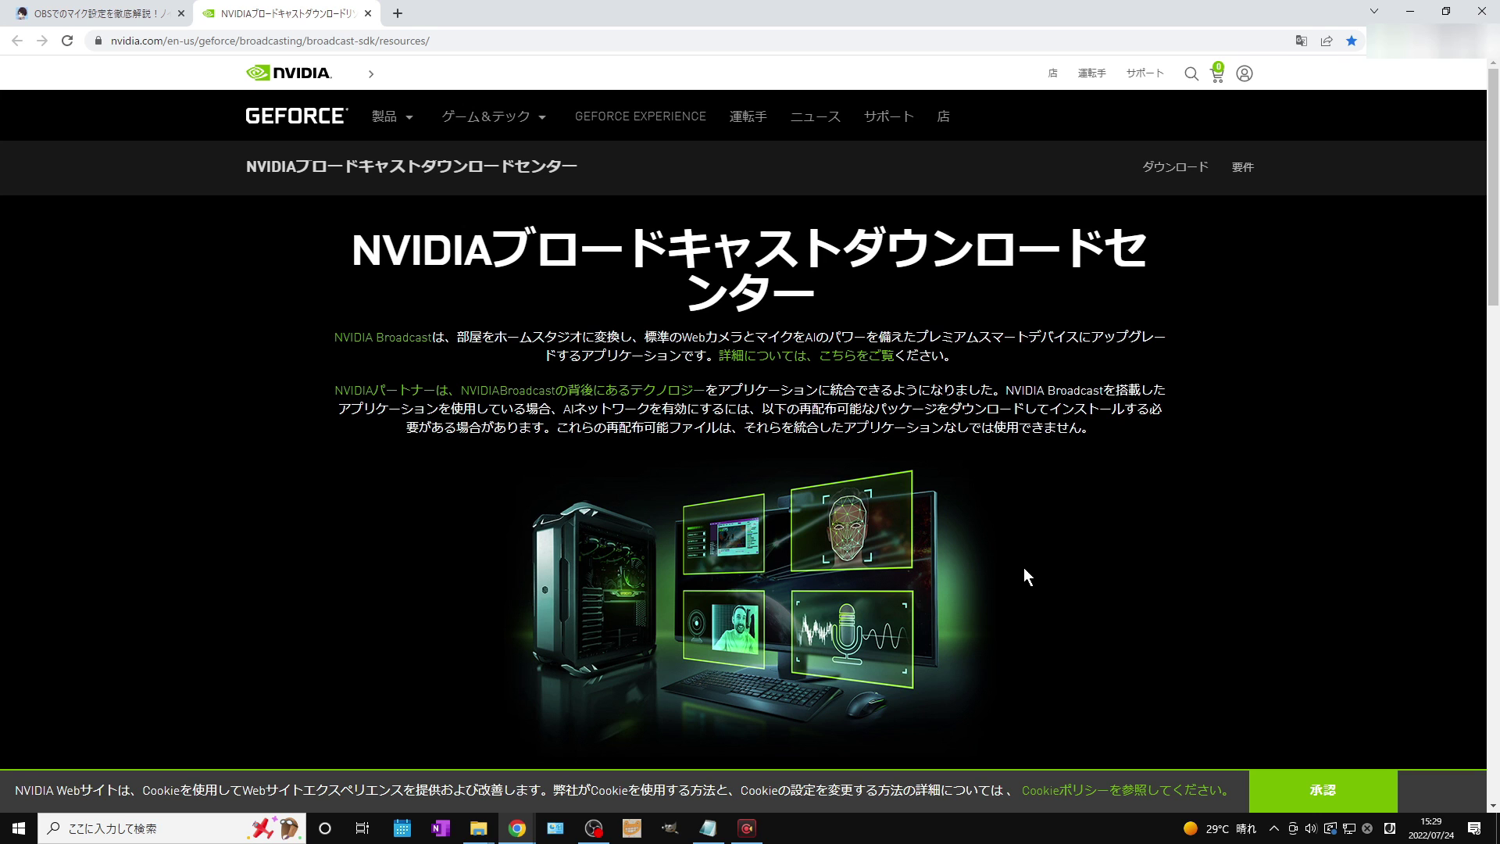
{"action": "scroll", "coordinate": [958, 490], "scroll_direction": "down", "scroll_amount": 8}
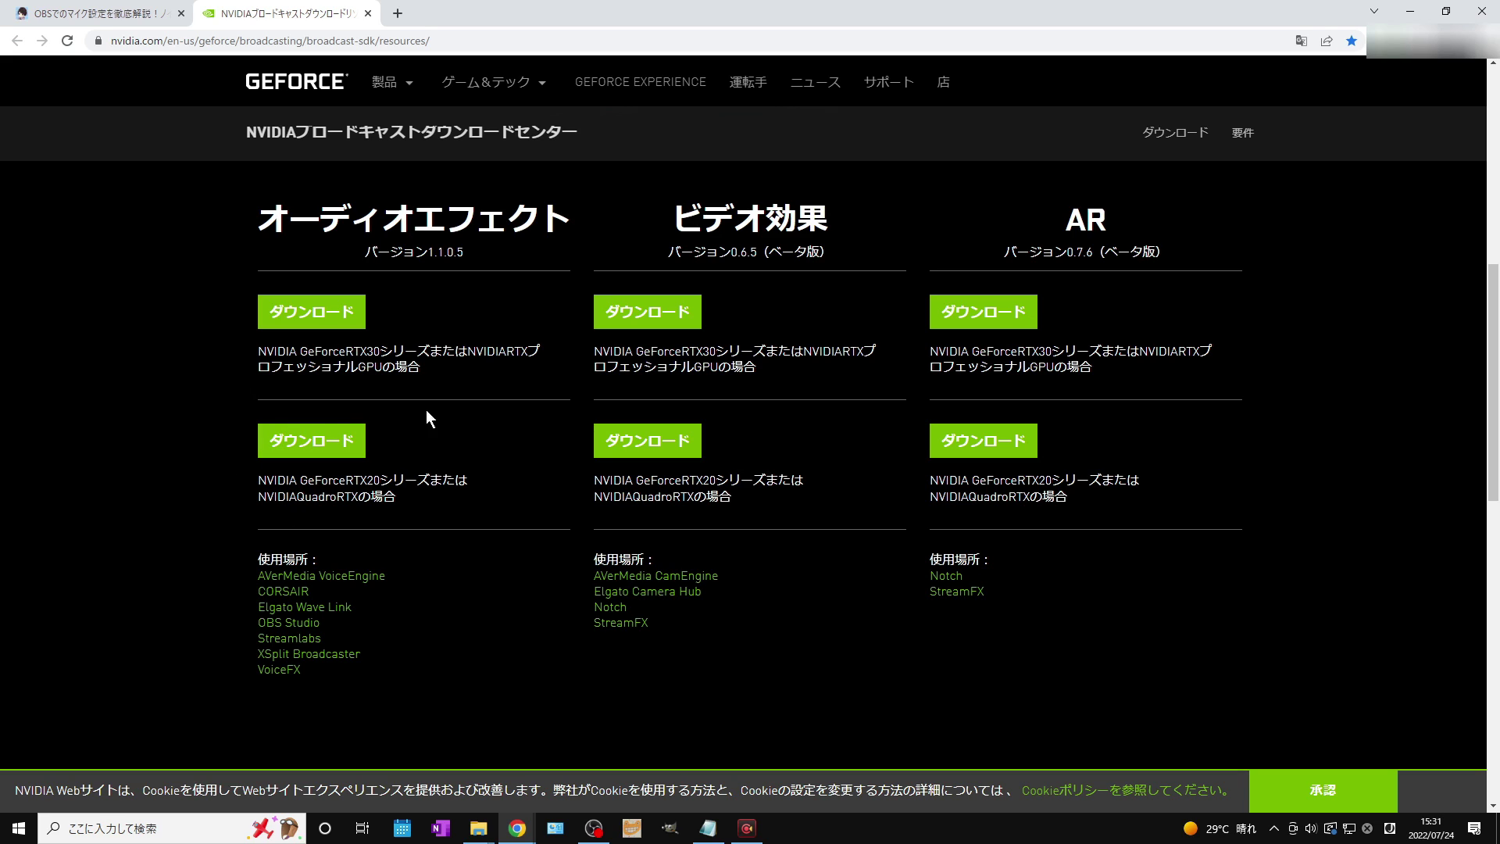
{"action": "left_click", "coordinate": [348, 444]}
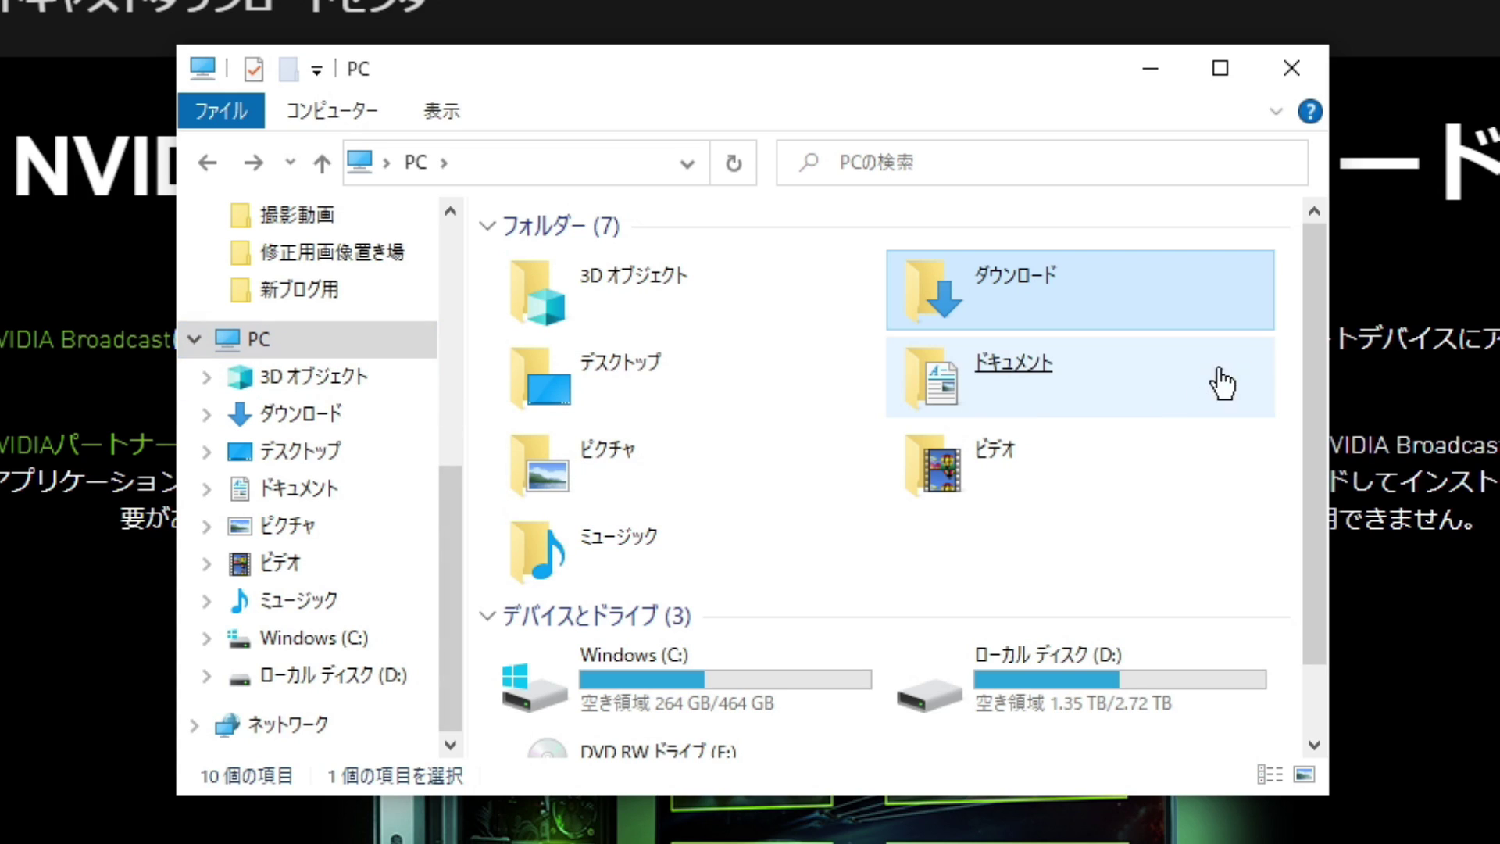
Step: Run nvidia_afx_sdk_win_v1.1.0.5_turing.exe from the ダウンロード folder and accept the NVIDIA Audio Effects SDK license agreement
{"action": "double_click", "coordinate": [1093, 320]}
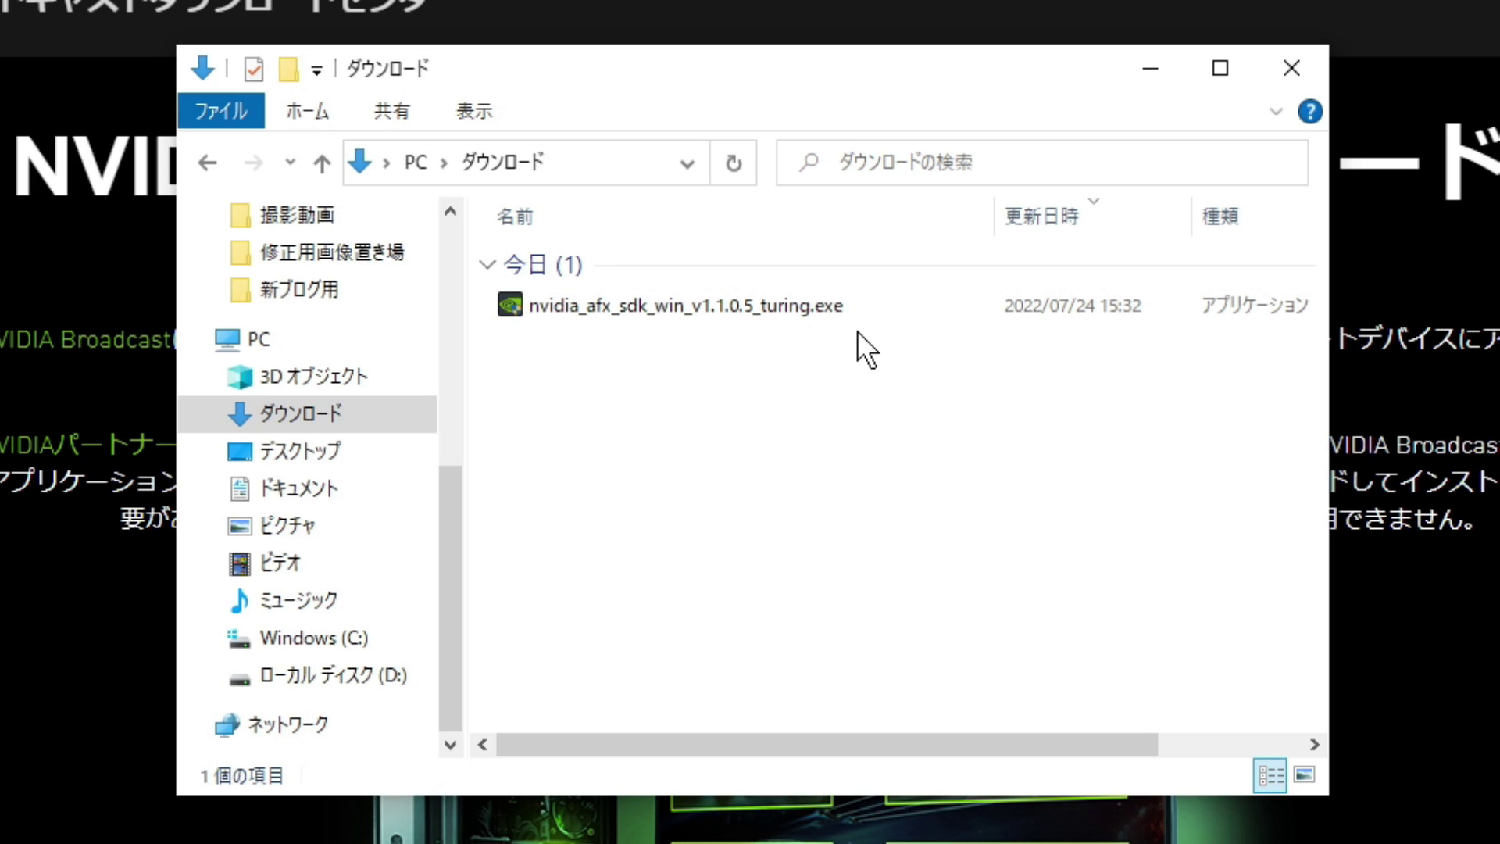
{"action": "left_click", "coordinate": [857, 309]}
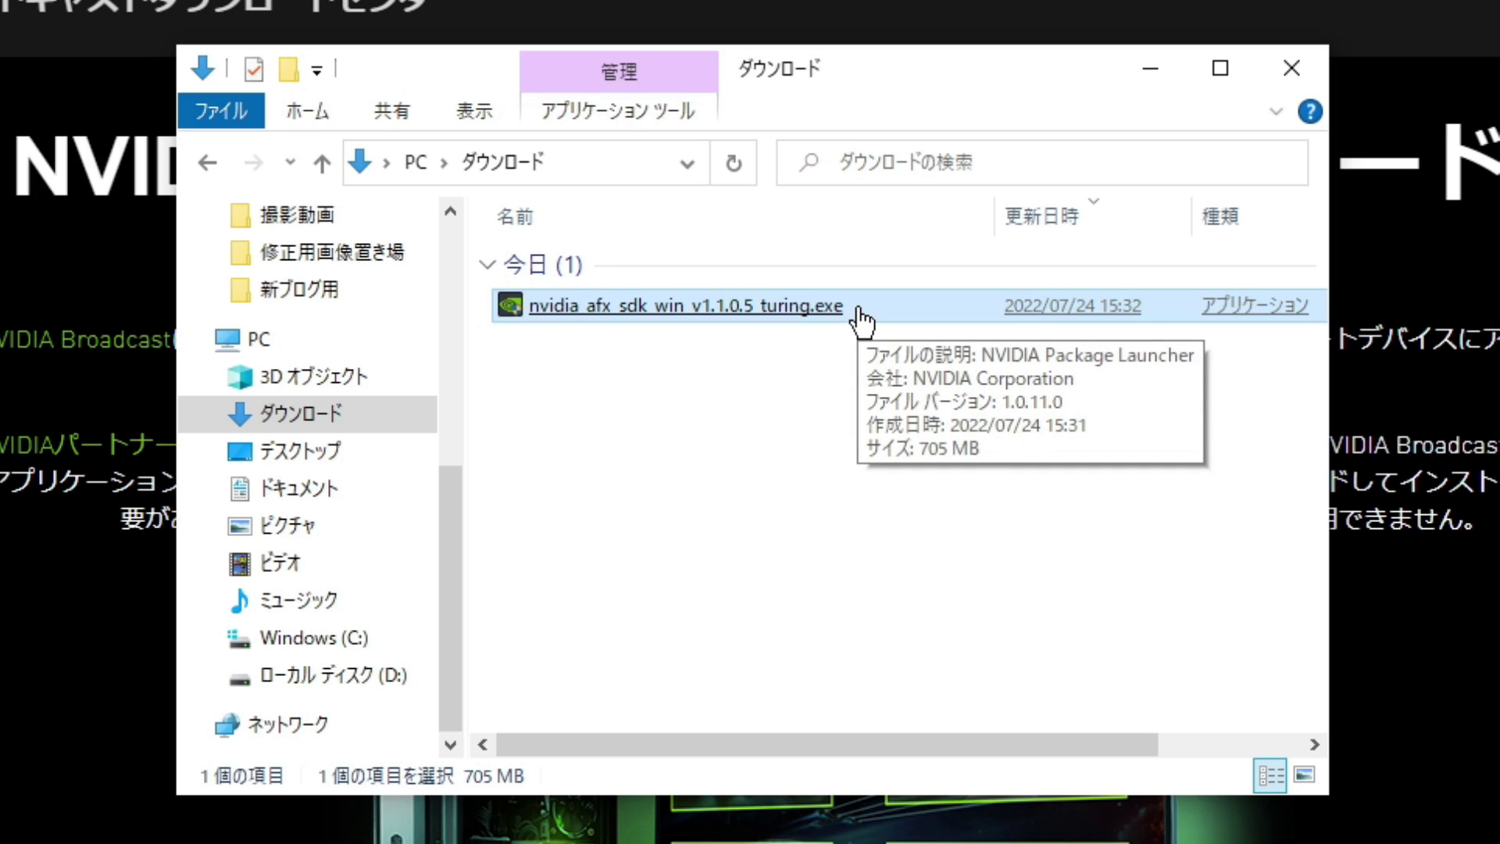
{"action": "double_click", "coordinate": [861, 307]}
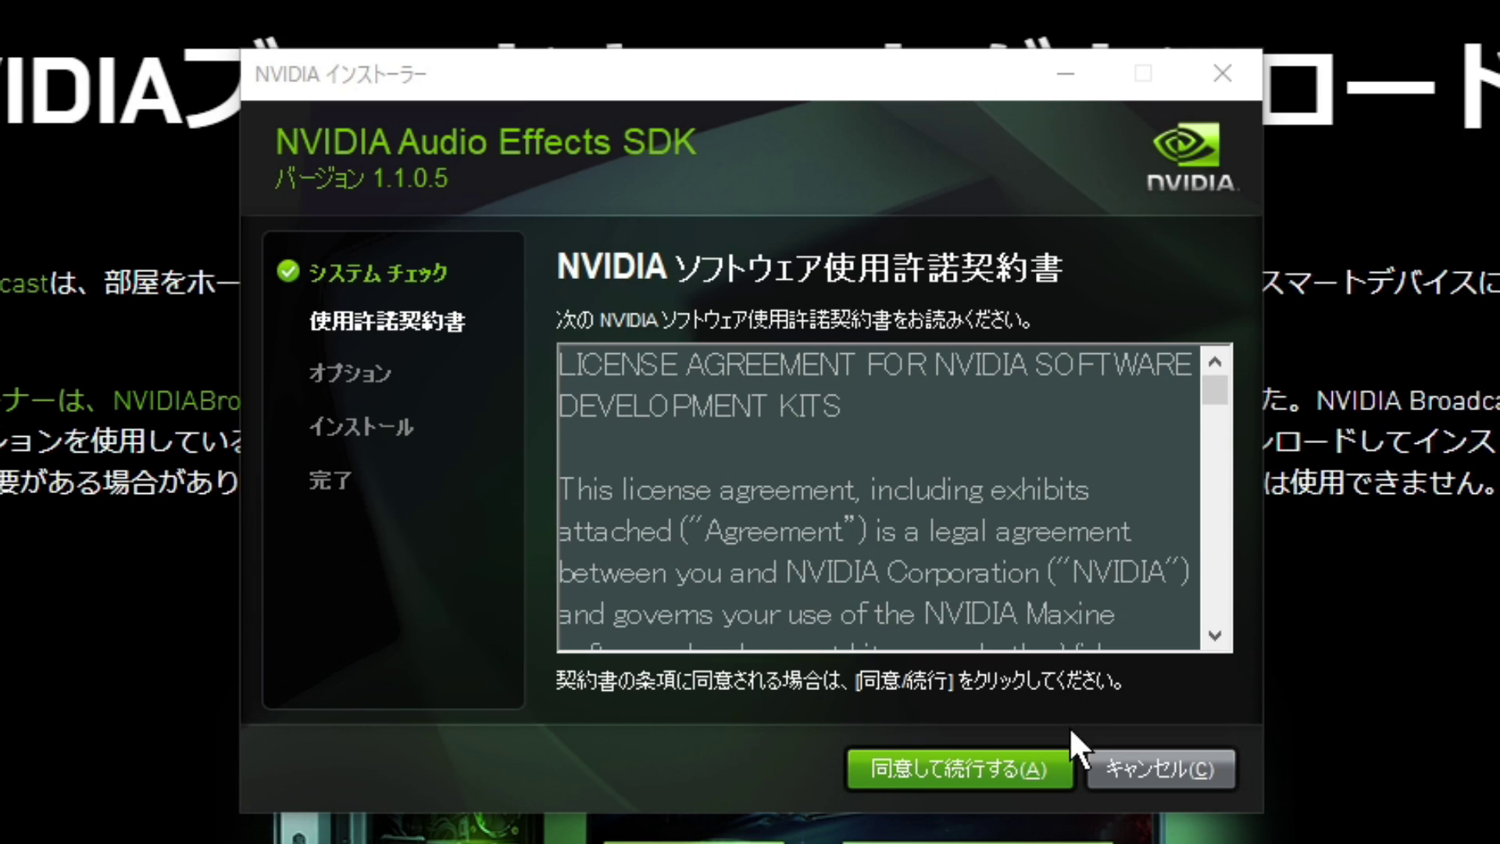
{"action": "left_click", "coordinate": [1039, 783]}
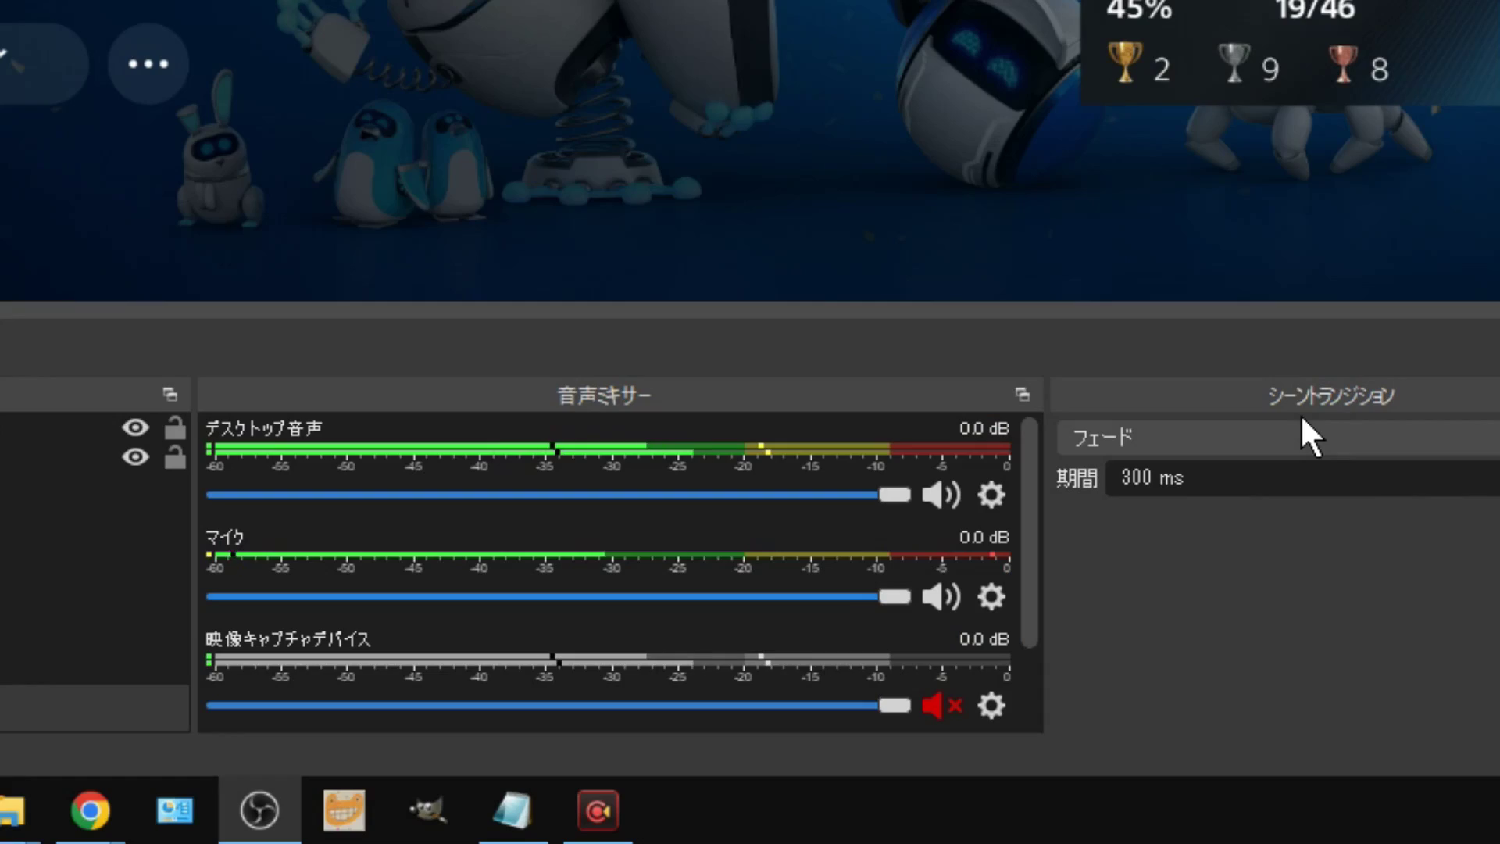
Step: Back in OBS Studio, try to set the マイク channel's ノイズ抑制 filter method to NVIDIAノイズ除去
{"action": "left_click", "coordinate": [998, 596]}
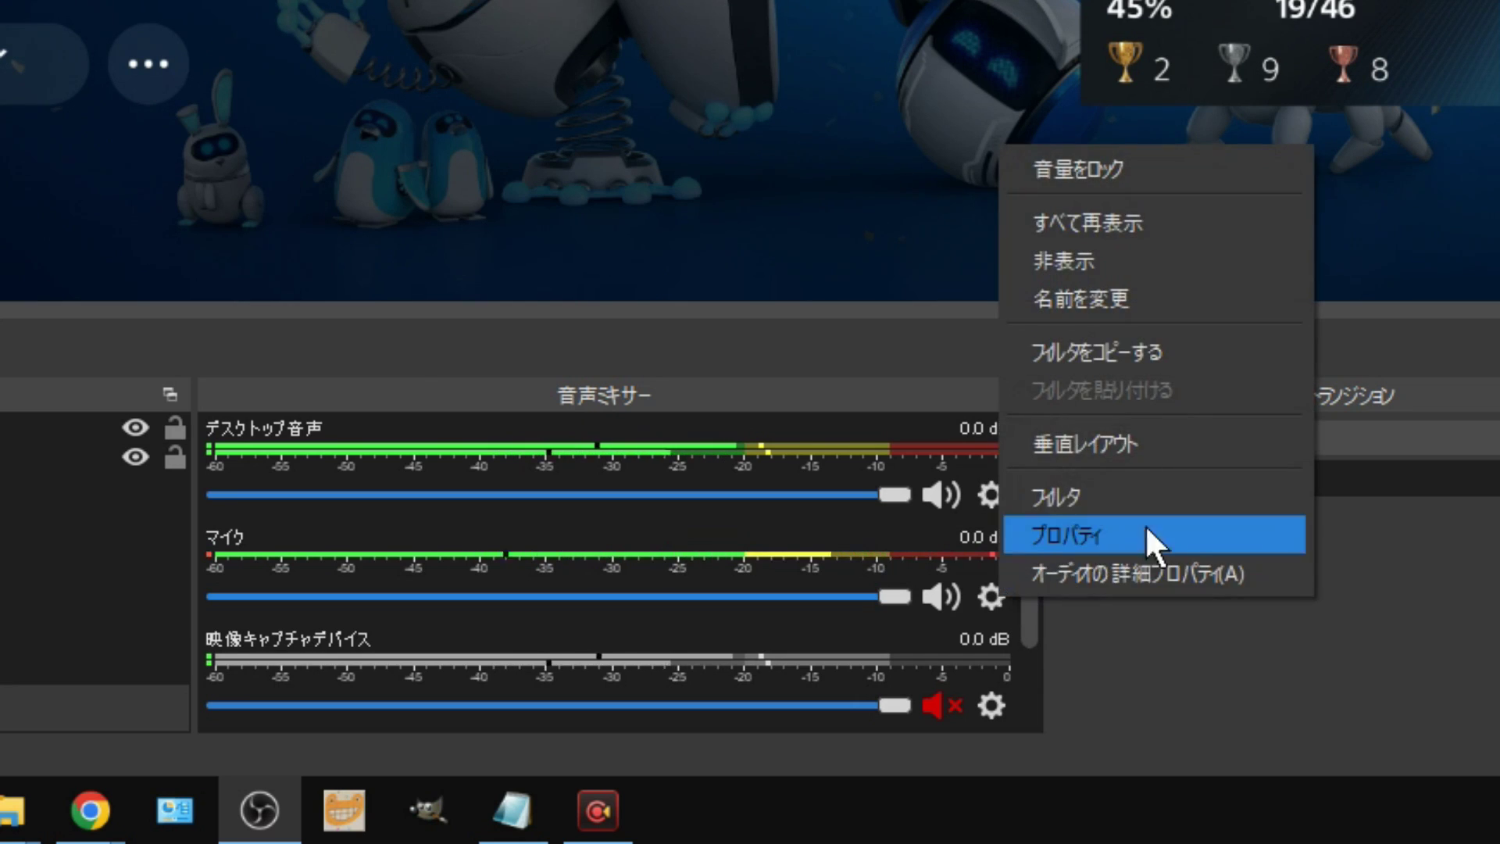
{"action": "left_click", "coordinate": [1220, 484]}
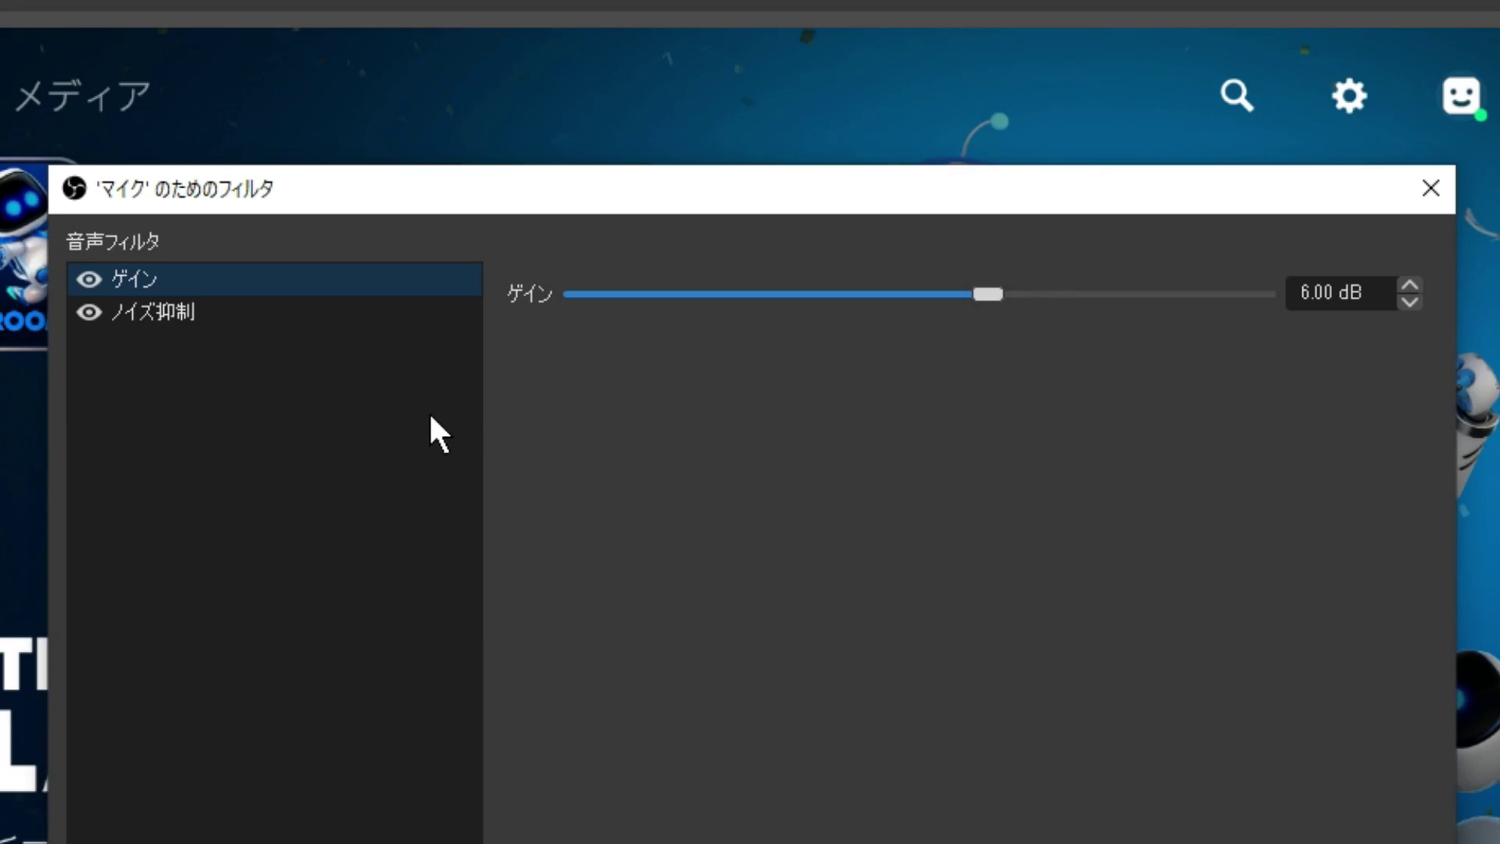
{"action": "left_click", "coordinate": [235, 323]}
{"action": "left_click", "coordinate": [808, 293]}
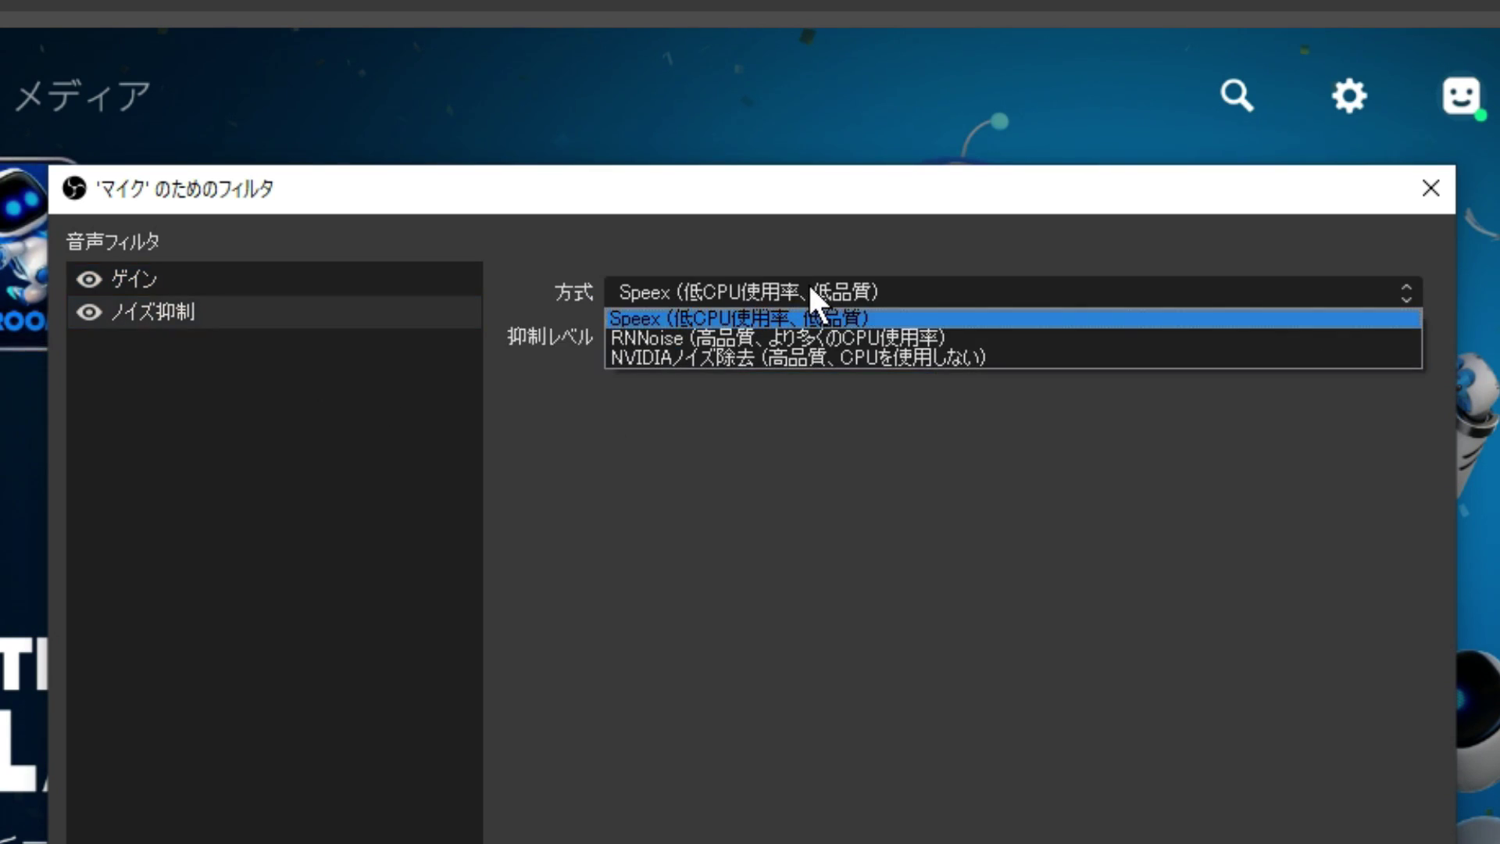
{"action": "left_click", "coordinate": [1025, 357]}
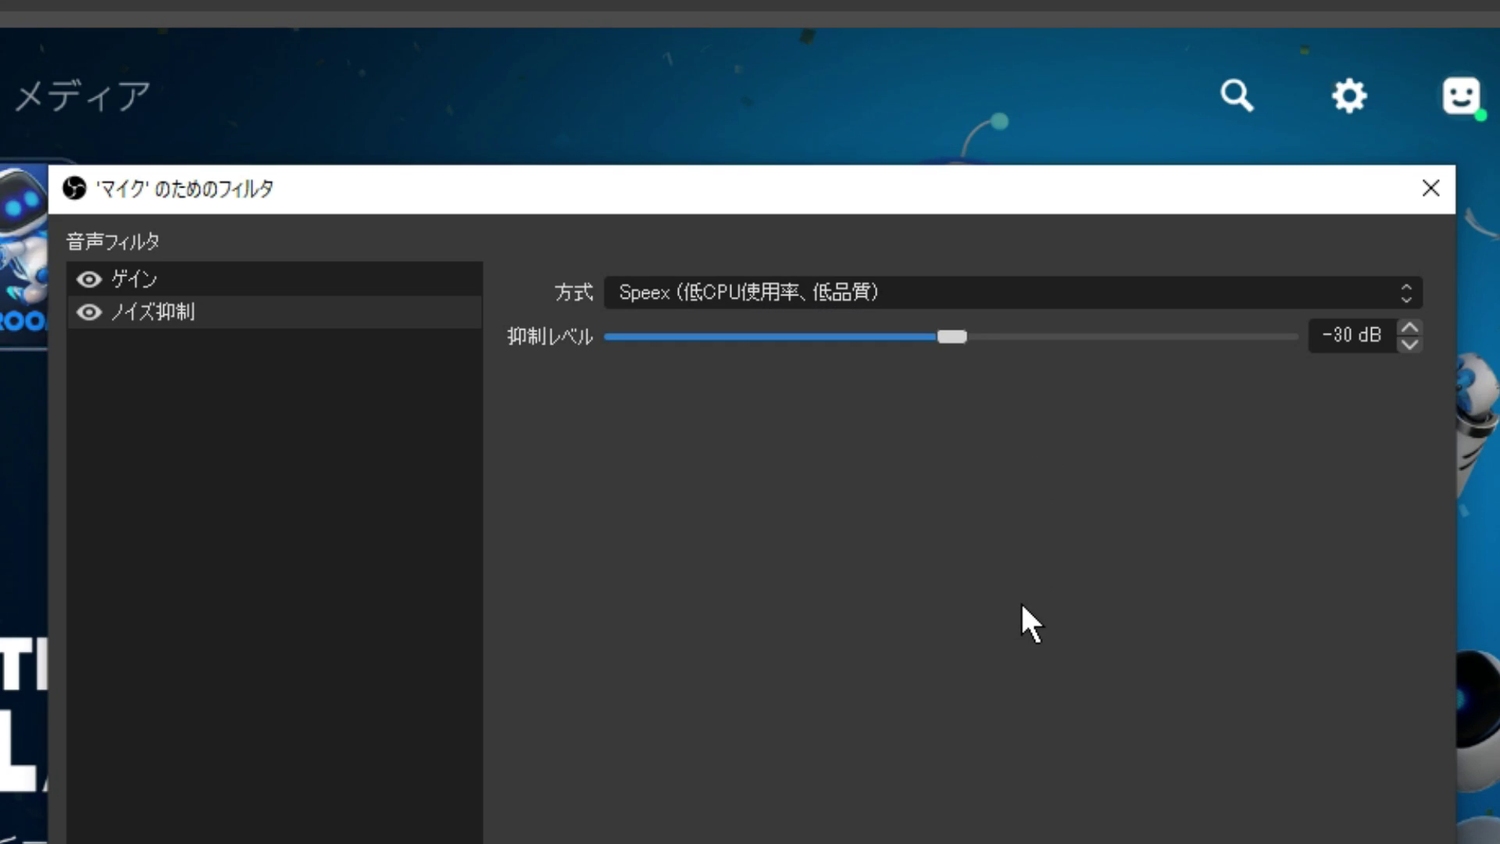
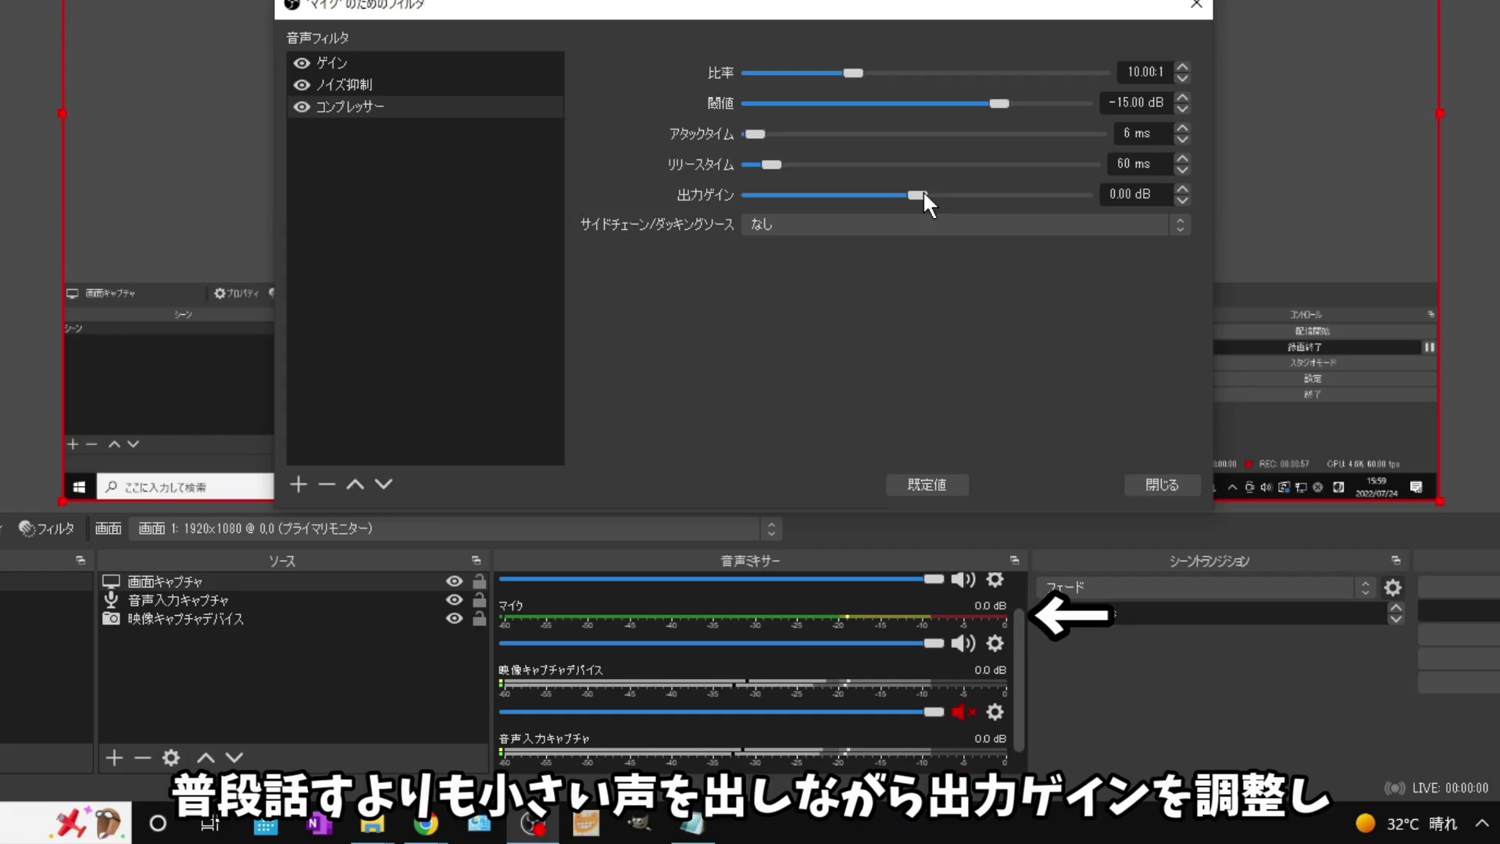
Step: Set the マイク compressor's output gain (出力ゲイン) to 10.00 dB and its threshold (閾値) to -30.70 dB
{"action": "left_click_drag", "start_coordinate": [921, 193], "coordinate": [974, 192]}
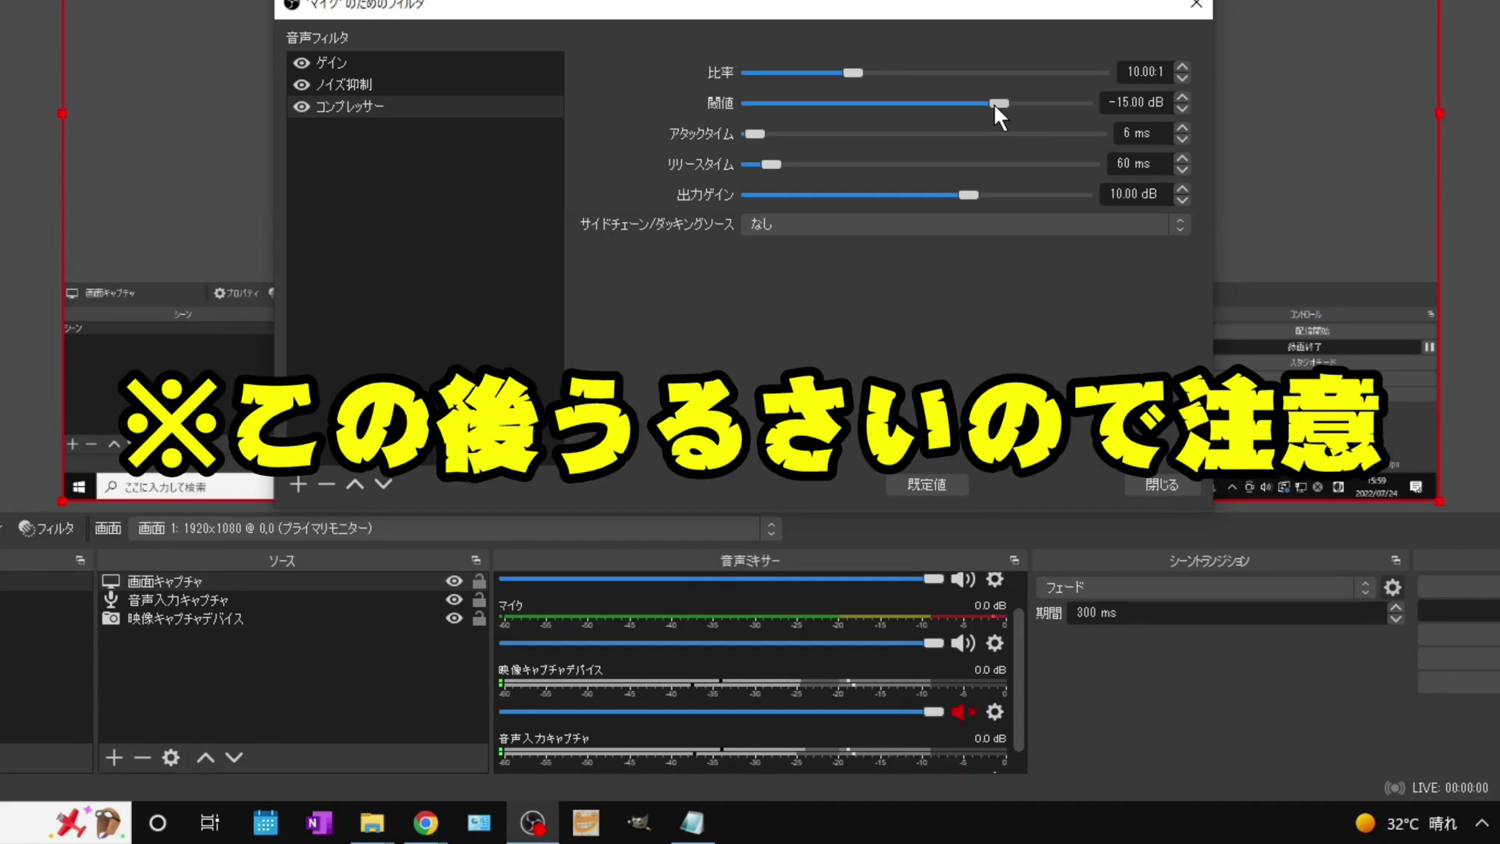
{"action": "left_click_drag", "start_coordinate": [993, 103], "coordinate": [907, 101]}
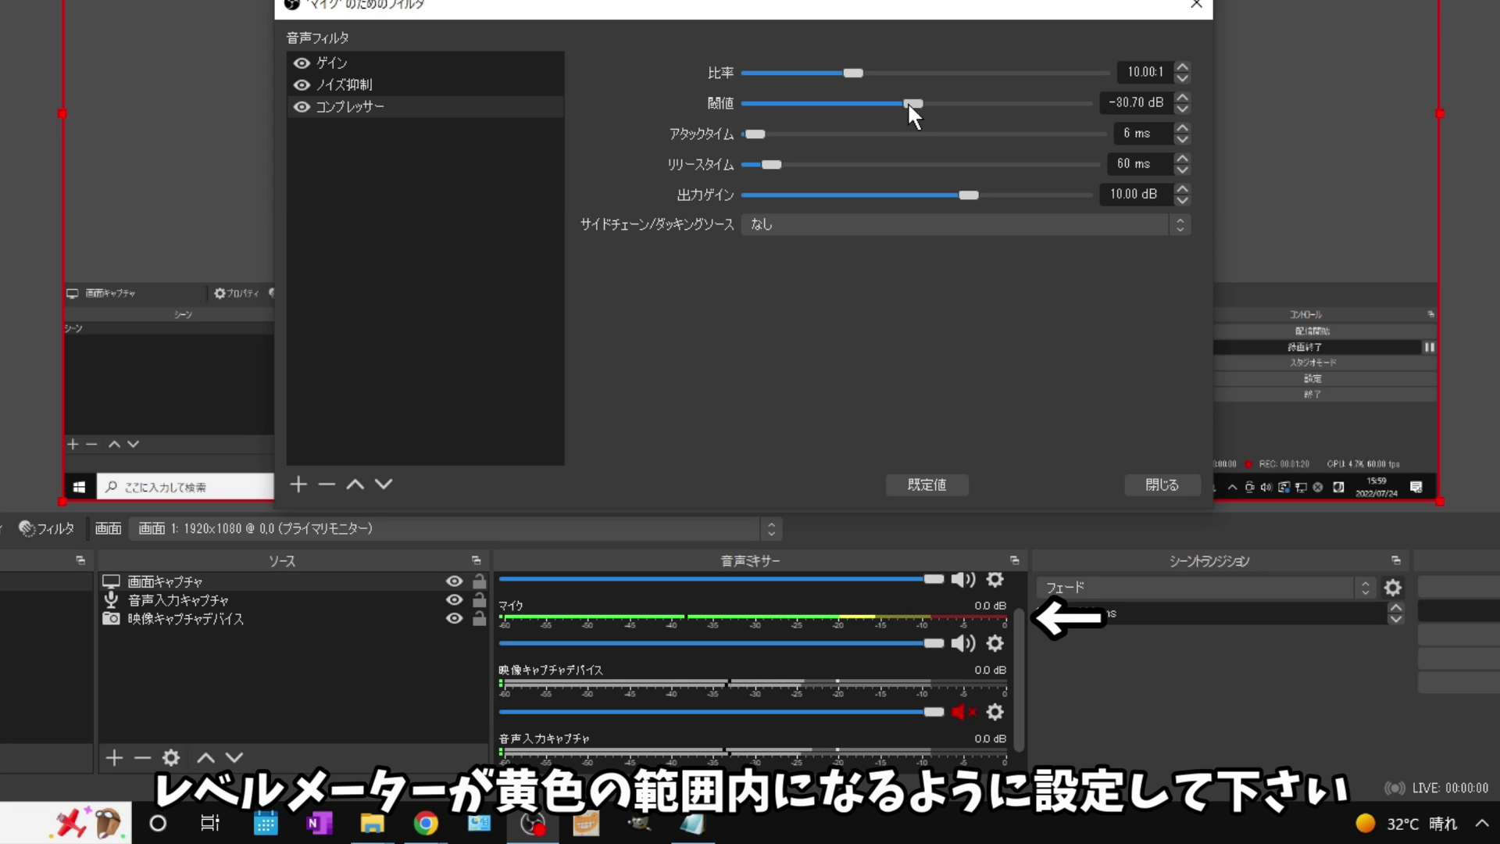
Step: Try a compressor attack time (アタックタイム) of 3 ms, and restore it to 6 ms
{"action": "left_click", "coordinate": [1184, 138]}
{"action": "left_click", "coordinate": [1183, 138]}
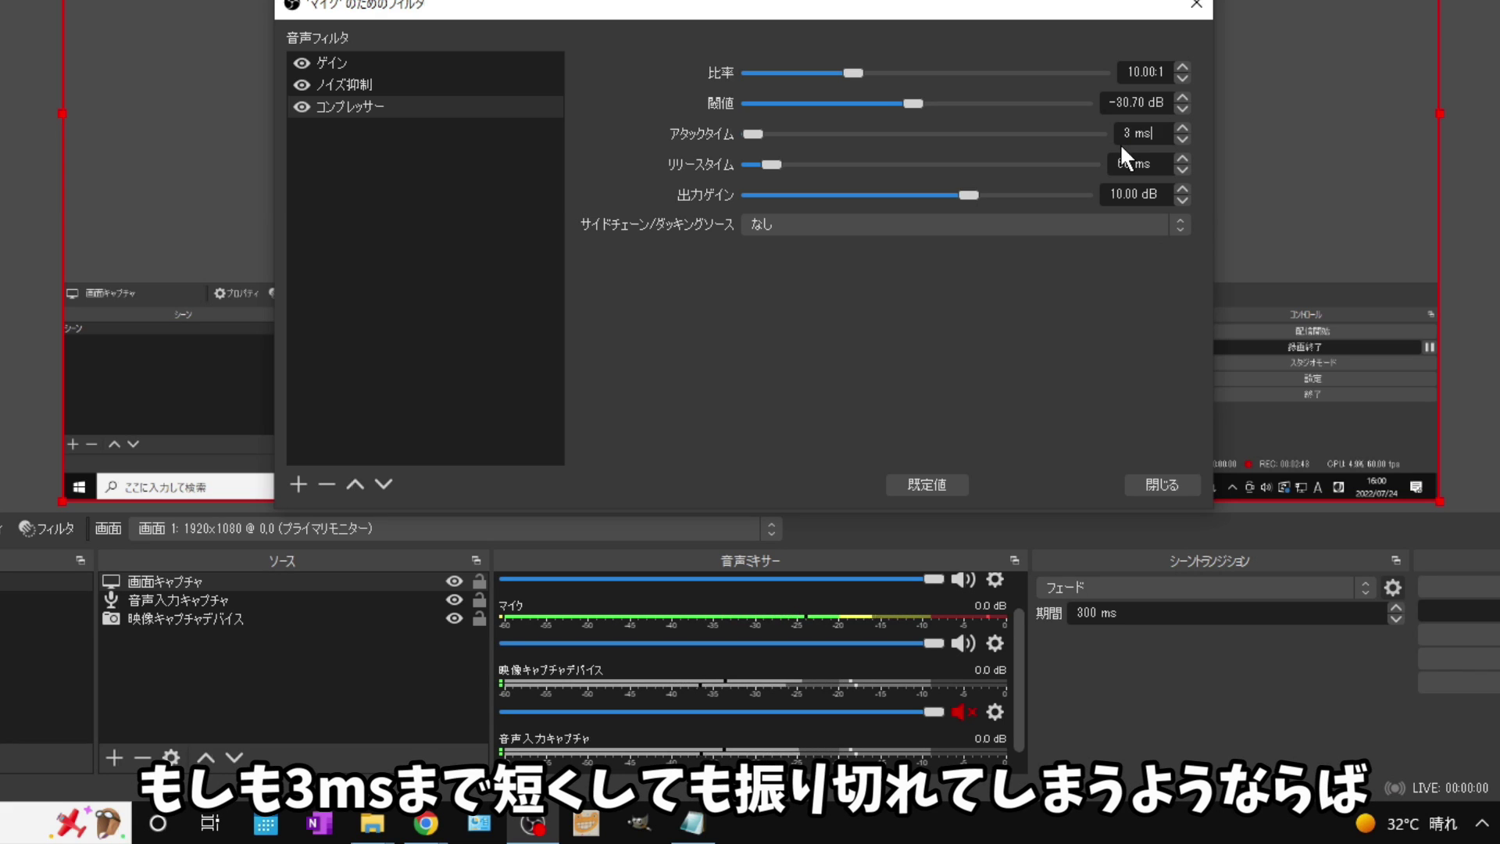
{"action": "left_click", "coordinate": [1182, 127]}
{"action": "left_click", "coordinate": [1182, 127]}
{"action": "left_click", "coordinate": [1182, 127]}
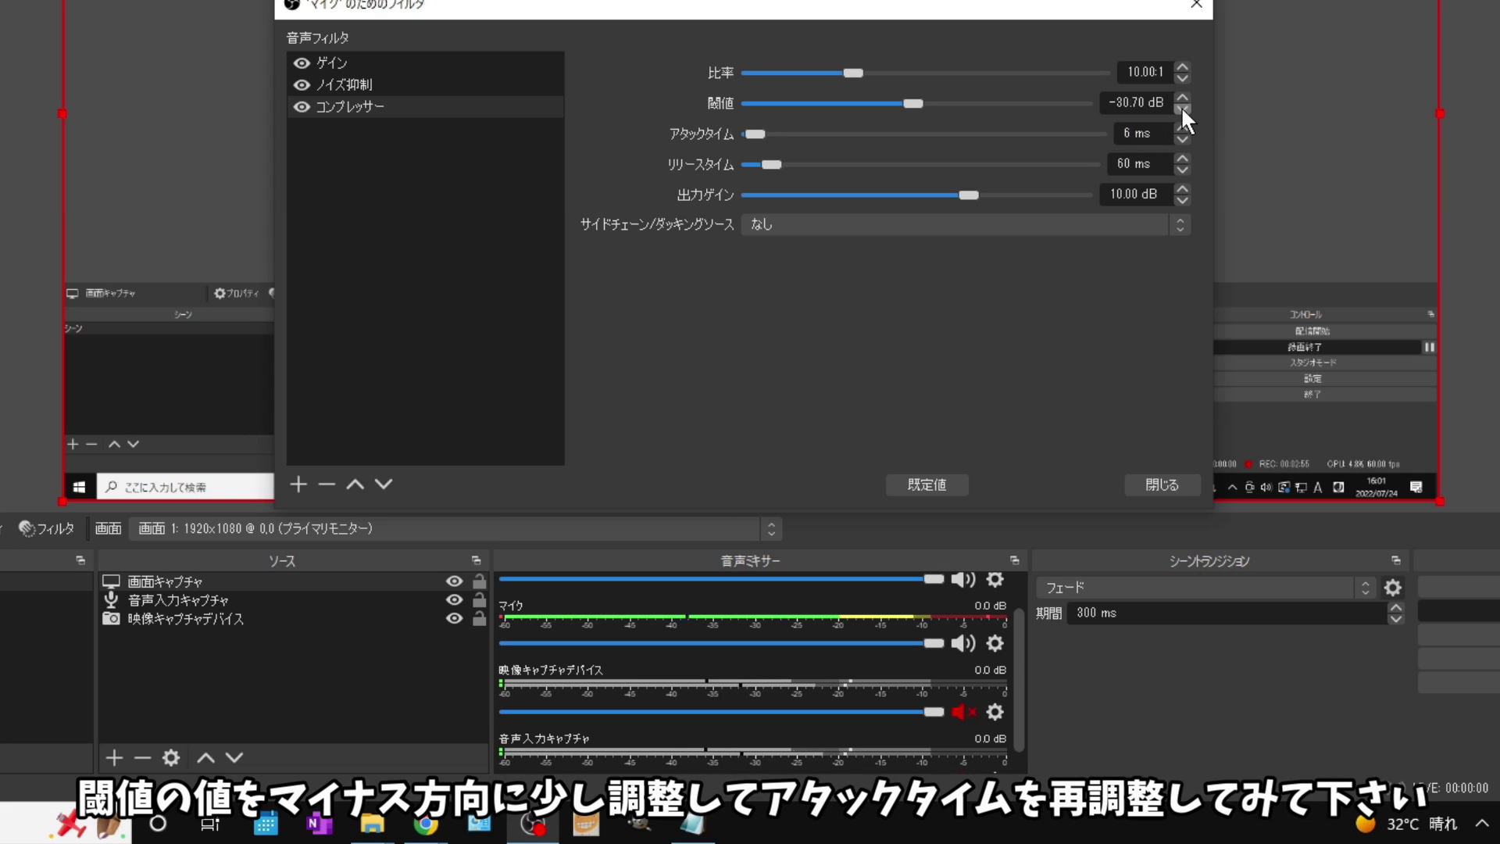
Step: Set the compressor's threshold (閾値) to -31.00 dB and its ratio (比率) to 7.50:1
{"action": "left_click", "coordinate": [1182, 108]}
{"action": "left_click", "coordinate": [1182, 108]}
{"action": "left_click", "coordinate": [1181, 108]}
{"action": "left_click", "coordinate": [1182, 108]}
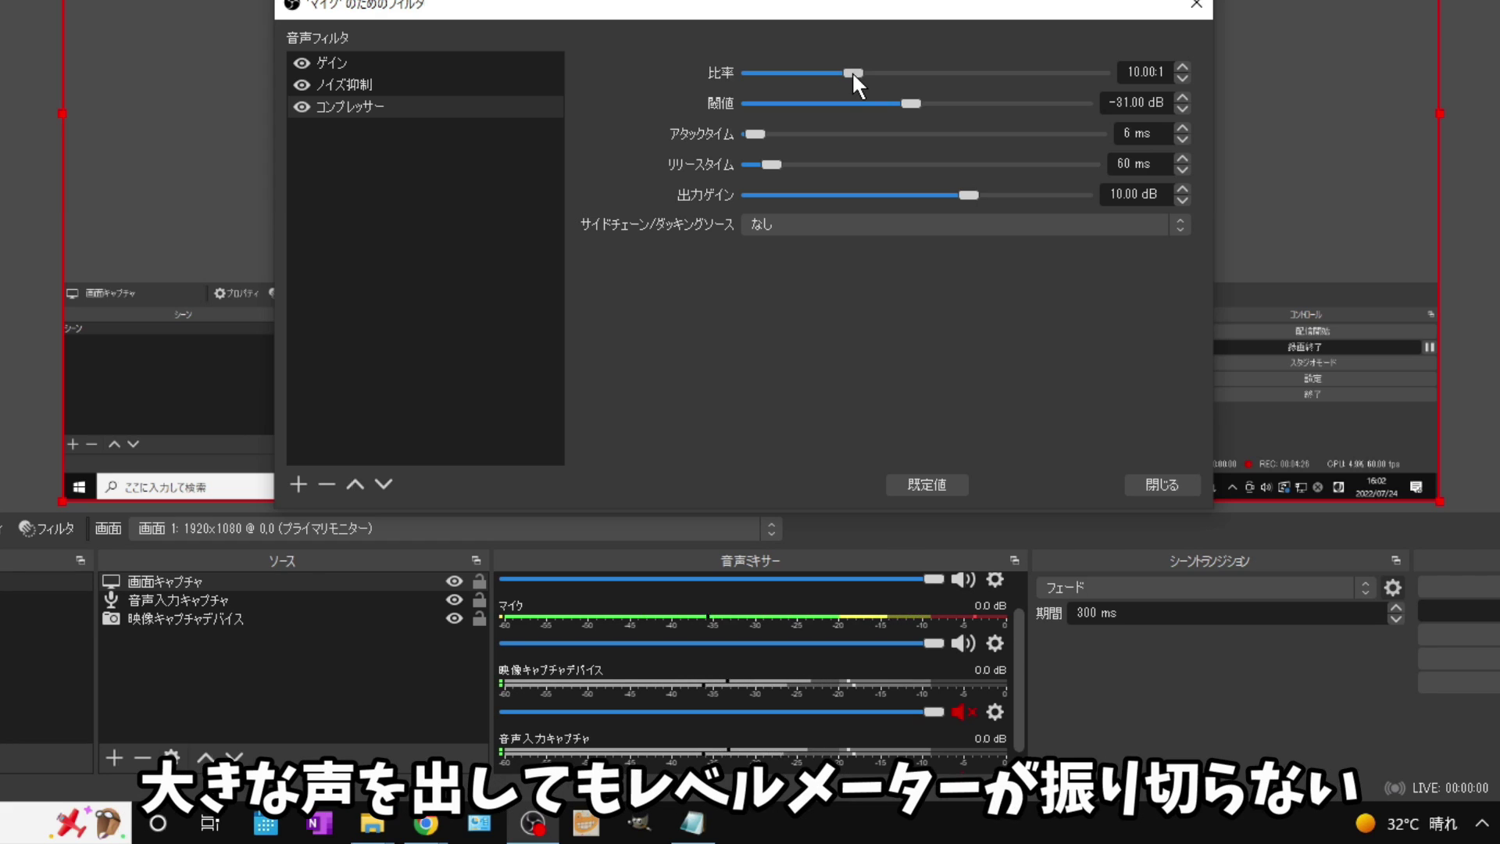
{"action": "mouse_move", "coordinate": [852, 72]}
{"action": "left_mouse_down"}
{"action": "mouse_move", "coordinate": [797, 63]}
{"action": "mouse_move", "coordinate": [826, 70]}
{"action": "left_mouse_up"}
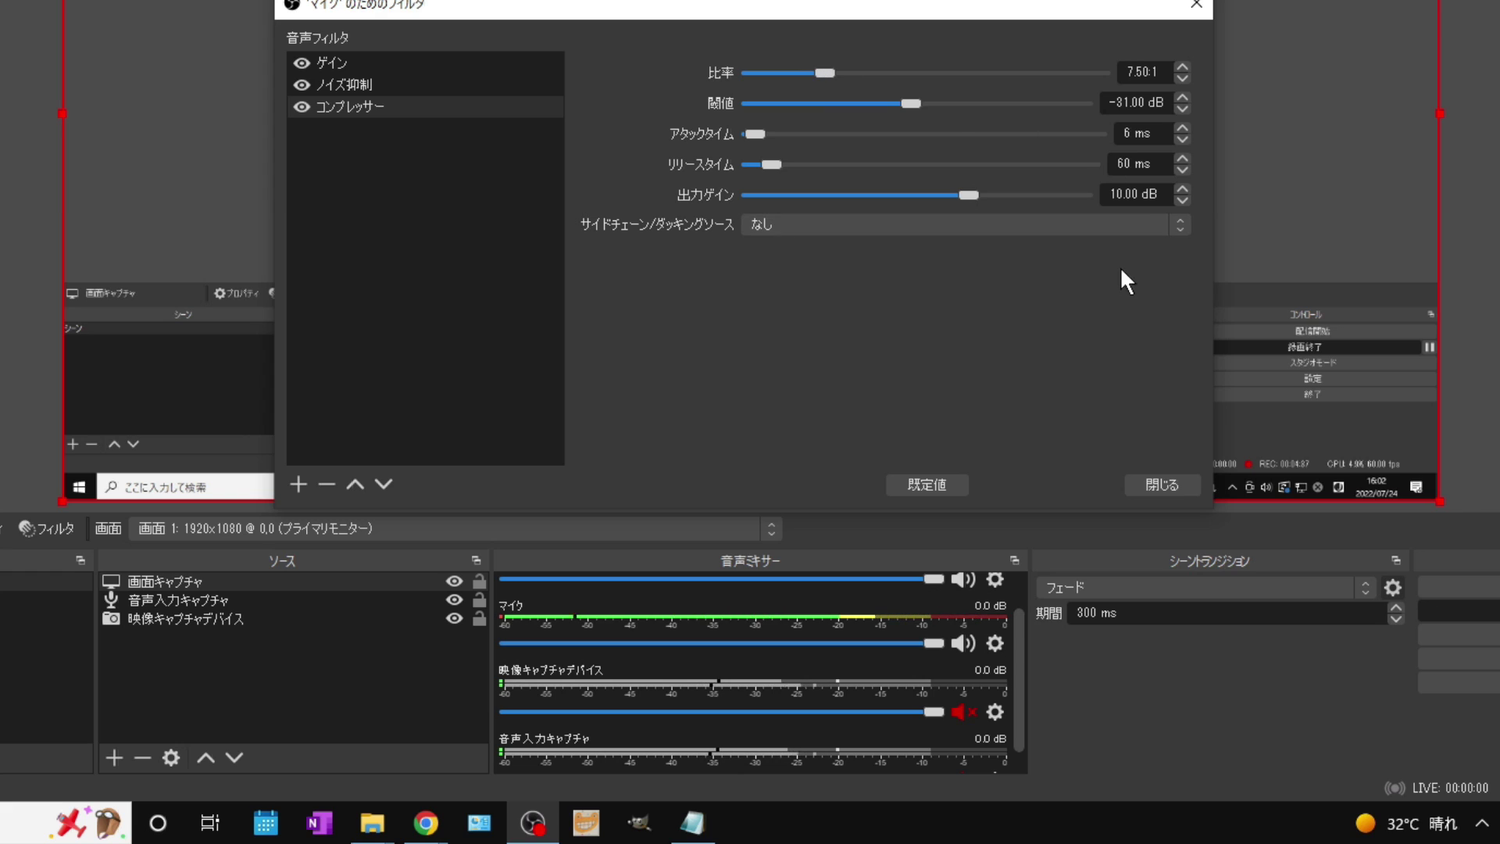